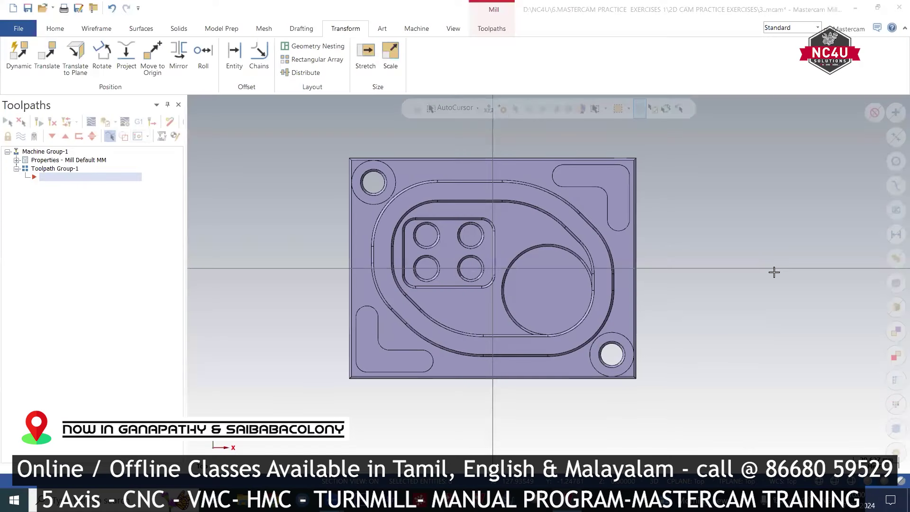
{"action": "left_click", "coordinate": [488, 248]}
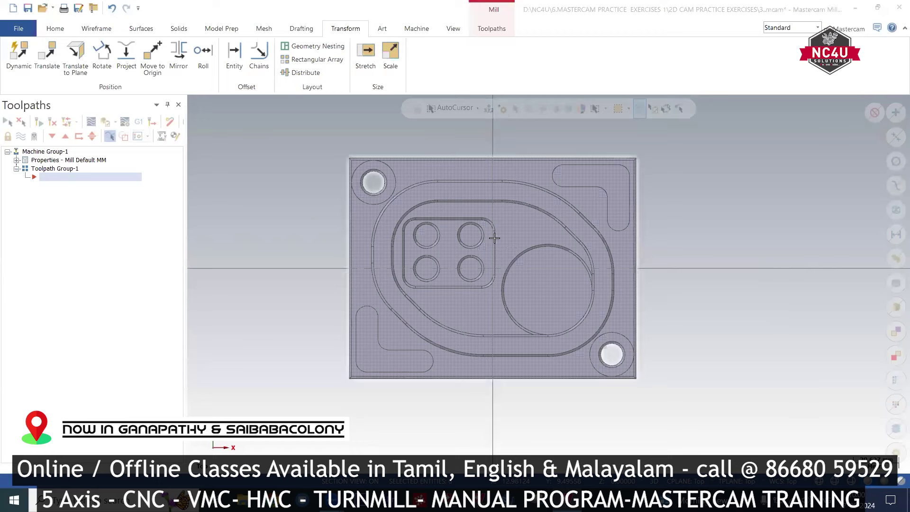
{"action": "left_click", "coordinate": [785, 301]}
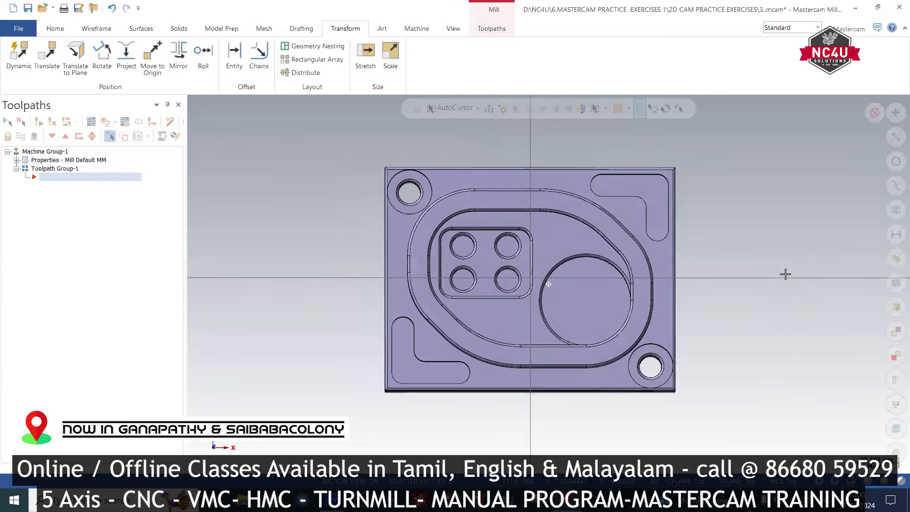
{"action": "middle_click_drag", "start_coordinate": [785, 274], "coordinate": [747, 235]}
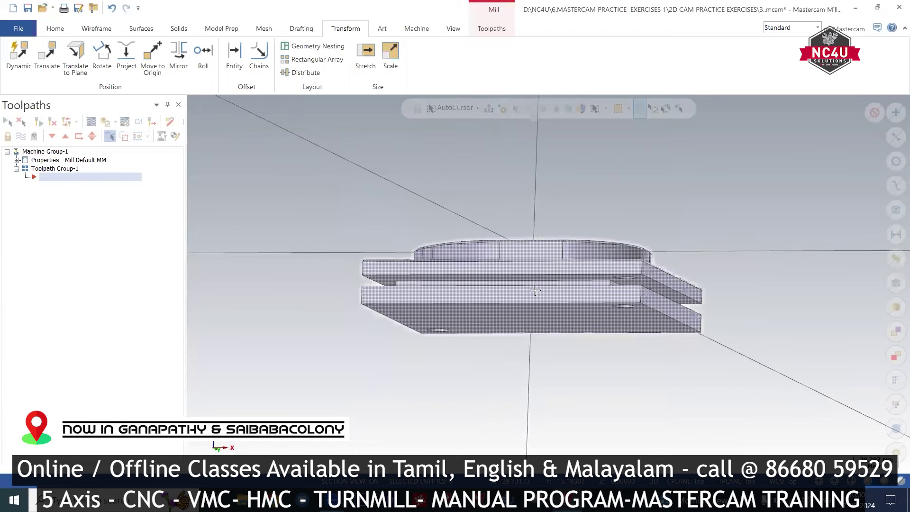
{"action": "mouse_move", "coordinate": [750, 195]}
{"action": "middle_mouse_down"}
{"action": "mouse_move", "coordinate": [724, 205]}
{"action": "mouse_move", "coordinate": [780, 204]}
{"action": "mouse_move", "coordinate": [796, 225]}
{"action": "mouse_move", "coordinate": [739, 213]}
{"action": "mouse_move", "coordinate": [585, 208]}
{"action": "mouse_move", "coordinate": [605, 226]}
{"action": "mouse_move", "coordinate": [509, 180]}
{"action": "middle_mouse_up"}
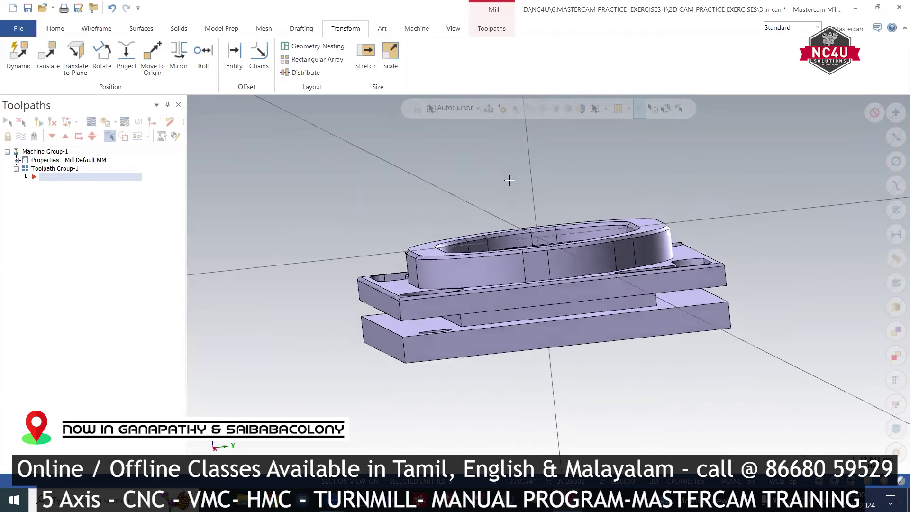
Step: In the front view, add a vertical dimension across the height of the side slot between the two plates
{"action": "right_click", "coordinate": [493, 173]}
{"action": "left_click", "coordinate": [523, 252]}
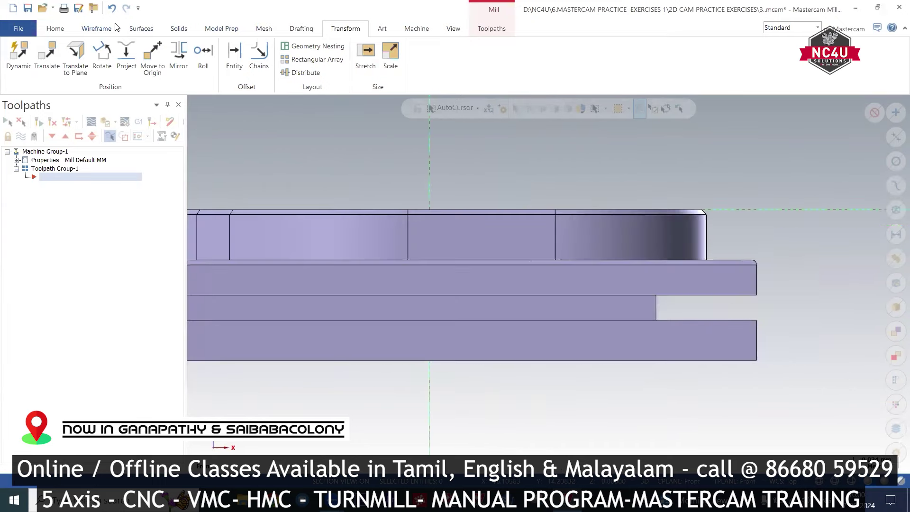
{"action": "left_click", "coordinate": [311, 32]}
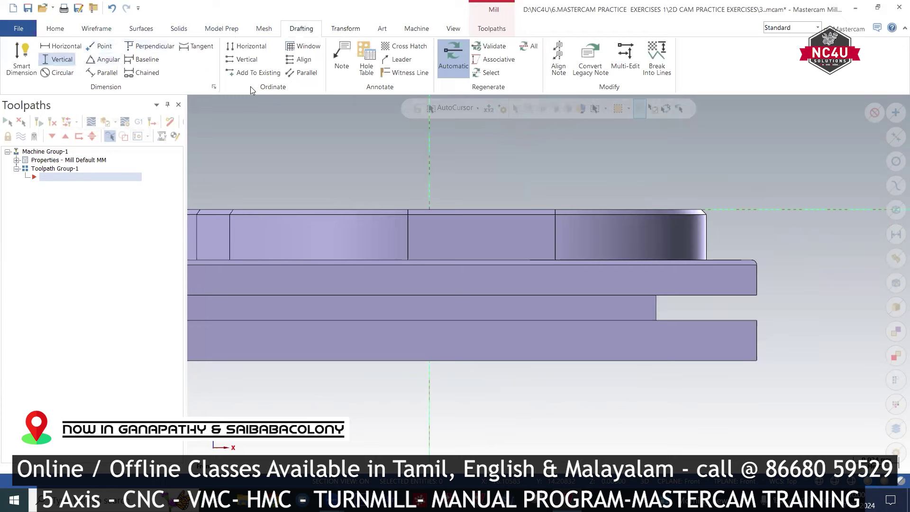
{"action": "left_click", "coordinate": [757, 295]}
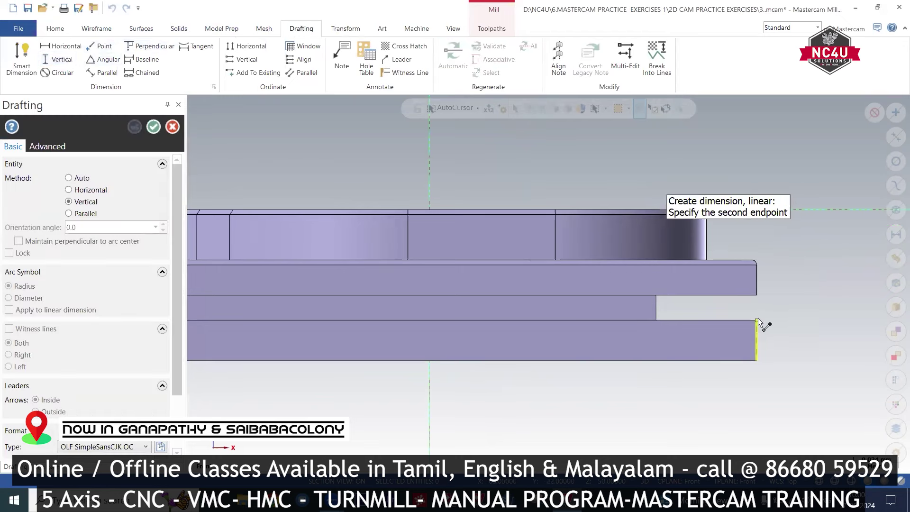
{"action": "left_click", "coordinate": [757, 321]}
{"action": "left_click", "coordinate": [811, 142]}
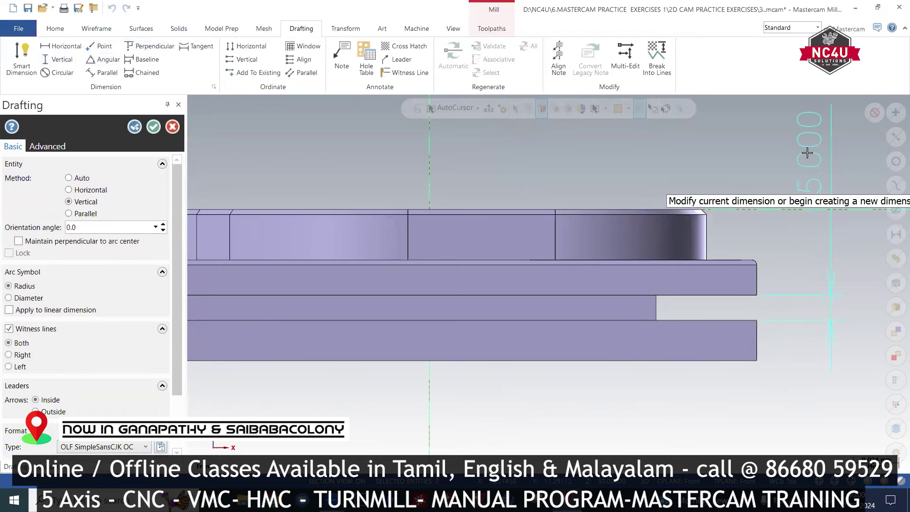
{"action": "scroll", "coordinate": [544, 272], "scroll_direction": "down", "scroll_amount": 2}
{"action": "left_click", "coordinate": [159, 125]}
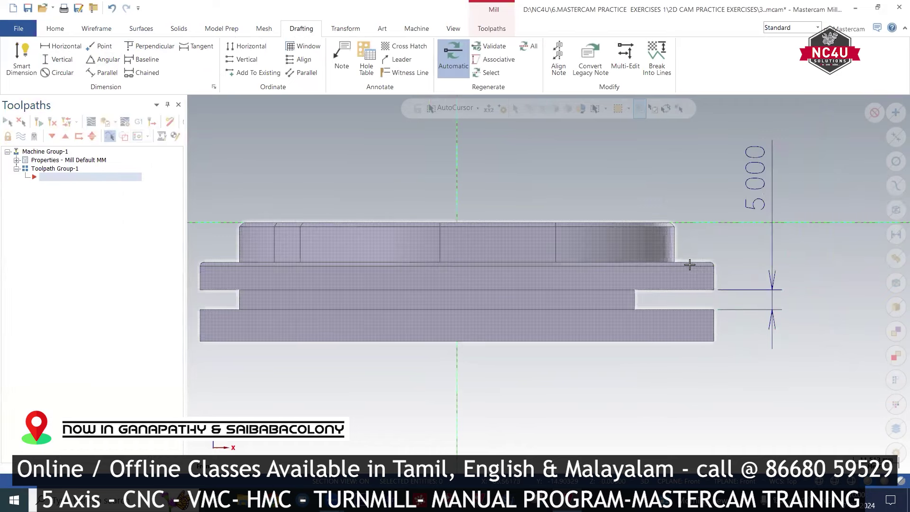
Step: Create curves on all edges of the upper plate's underside face above the side slot
{"action": "middle_click_drag", "start_coordinate": [689, 265], "coordinate": [546, 300]}
{"action": "left_click", "coordinate": [96, 29]}
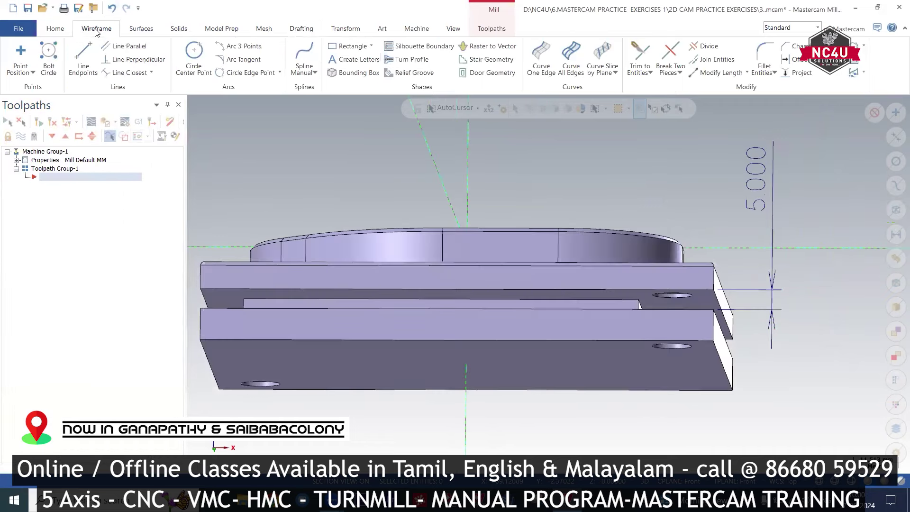
{"action": "left_click", "coordinate": [571, 54]}
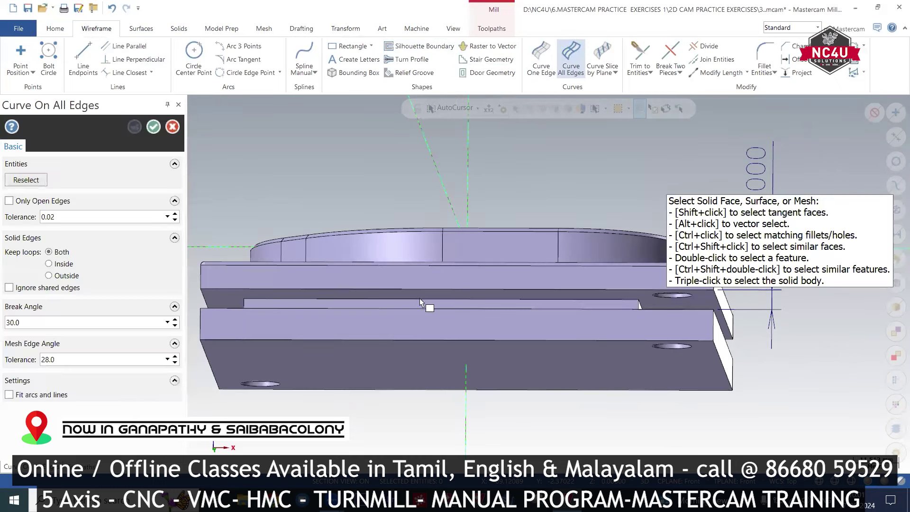
{"action": "left_click", "coordinate": [419, 294]}
{"action": "left_click", "coordinate": [505, 134]}
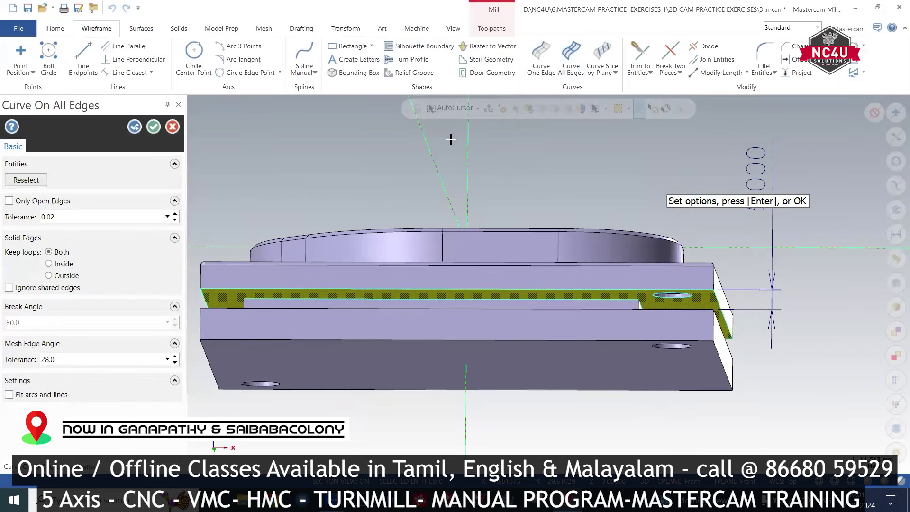
{"action": "left_click", "coordinate": [152, 127]}
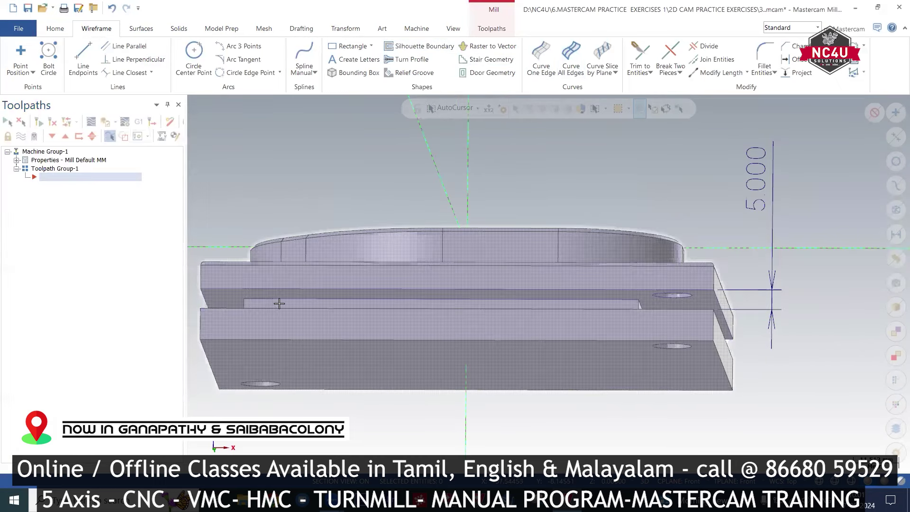
Step: Start a mill Contour toolpath and chain the front inner edge at the top of the side slot
{"action": "middle_click_drag", "start_coordinate": [280, 302], "coordinate": [617, 195]}
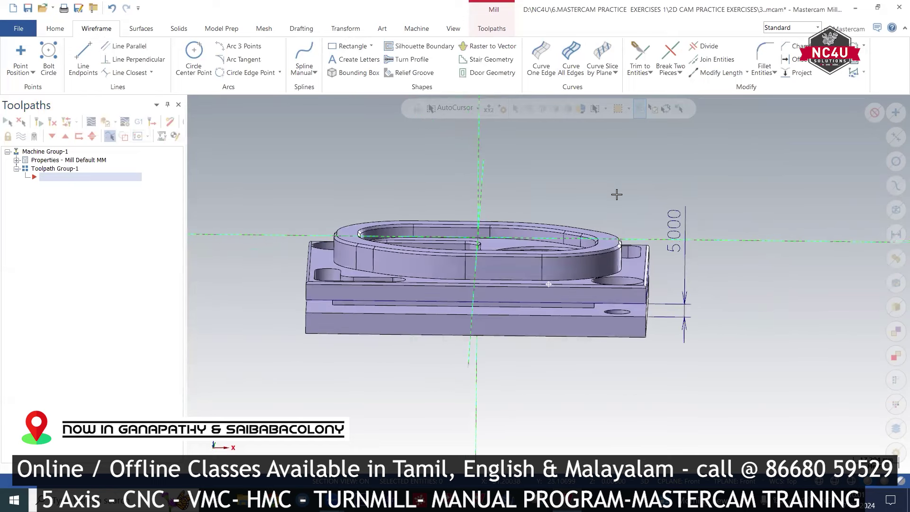
{"action": "right_click", "coordinate": [70, 177]}
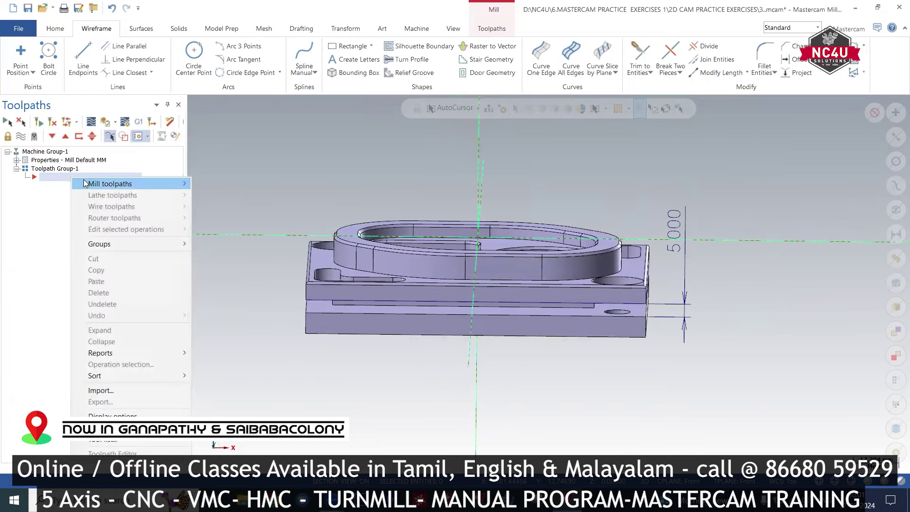
{"action": "mouse_move", "coordinate": [132, 184]}
{"action": "left_click", "coordinate": [223, 183]}
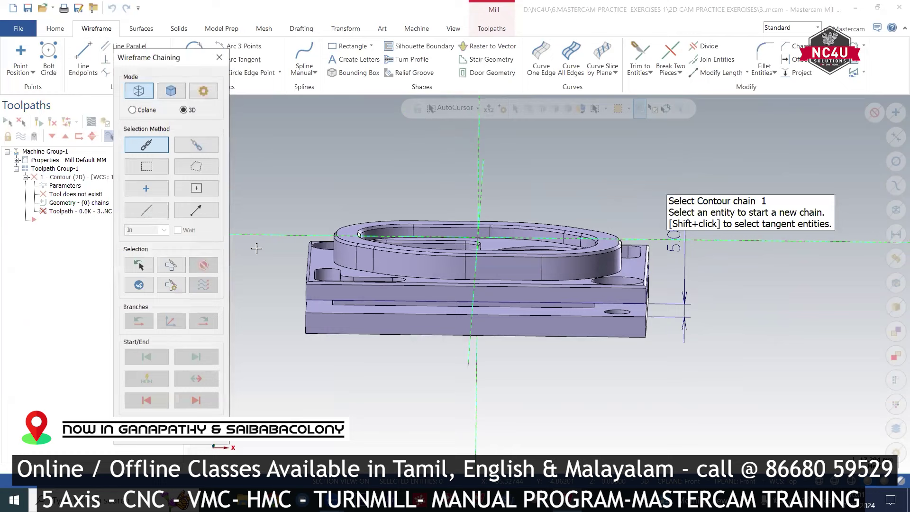
{"action": "middle_click_drag", "start_coordinate": [258, 248], "coordinate": [332, 270]}
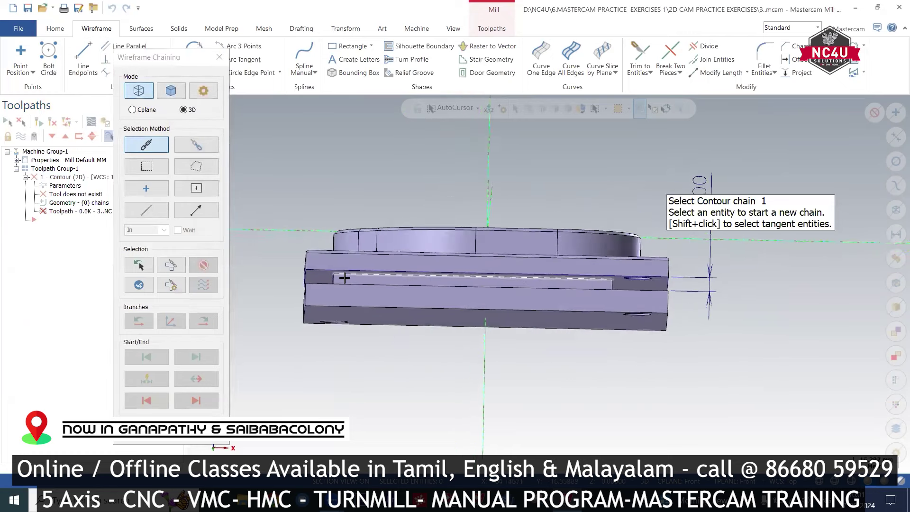
{"action": "left_click", "coordinate": [346, 278]}
{"action": "middle_click_drag", "start_coordinate": [571, 146], "coordinate": [576, 156]}
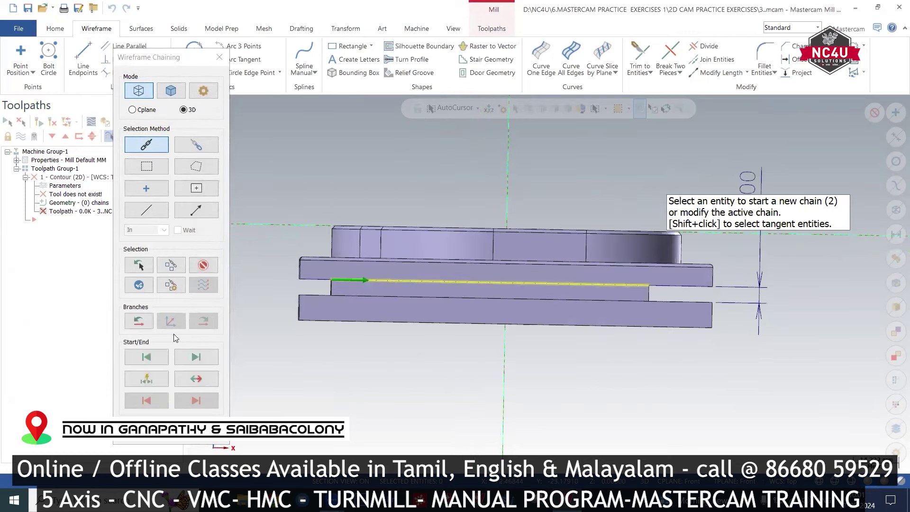
{"action": "left_click", "coordinate": [143, 417]}
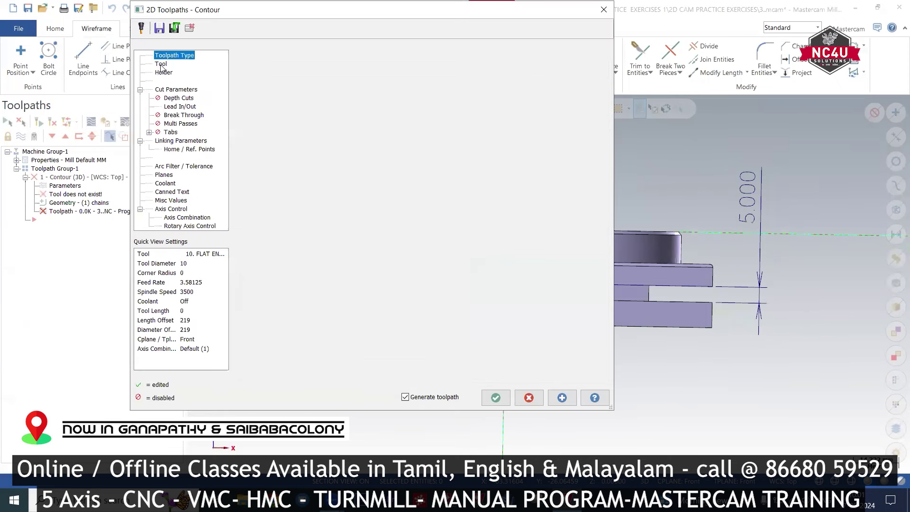
Step: Create a slot mill for the contour toolpath with a 100 mm cutting diameter and 5 mm thickness
{"action": "left_click", "coordinate": [161, 64]}
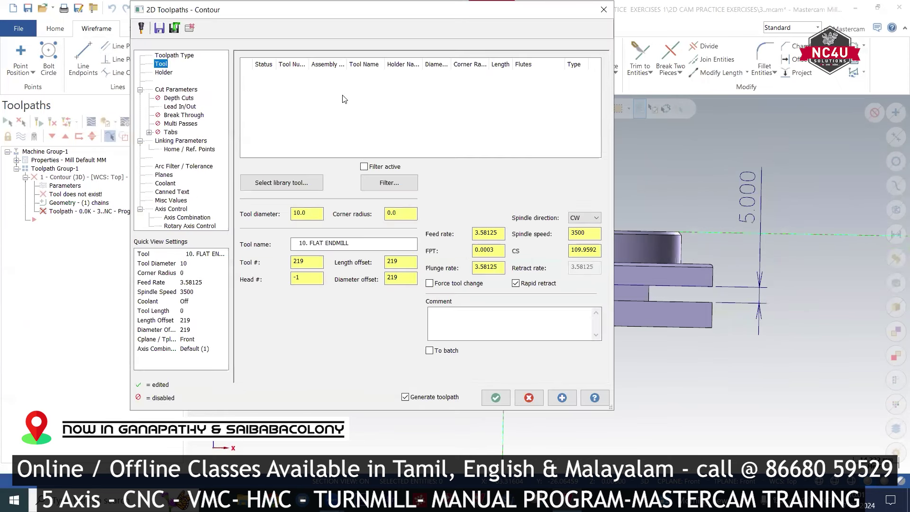
{"action": "right_click", "coordinate": [363, 92]}
{"action": "left_click", "coordinate": [415, 108]}
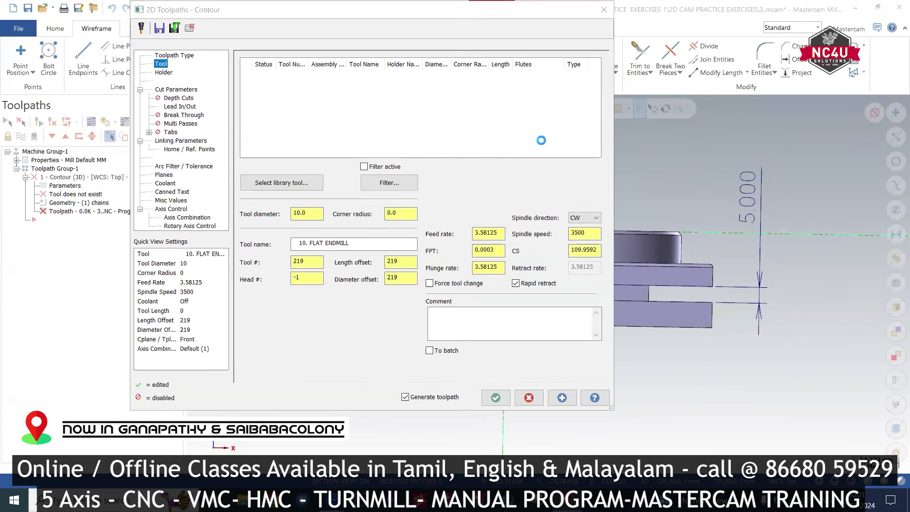
{"action": "left_click", "coordinate": [235, 231]}
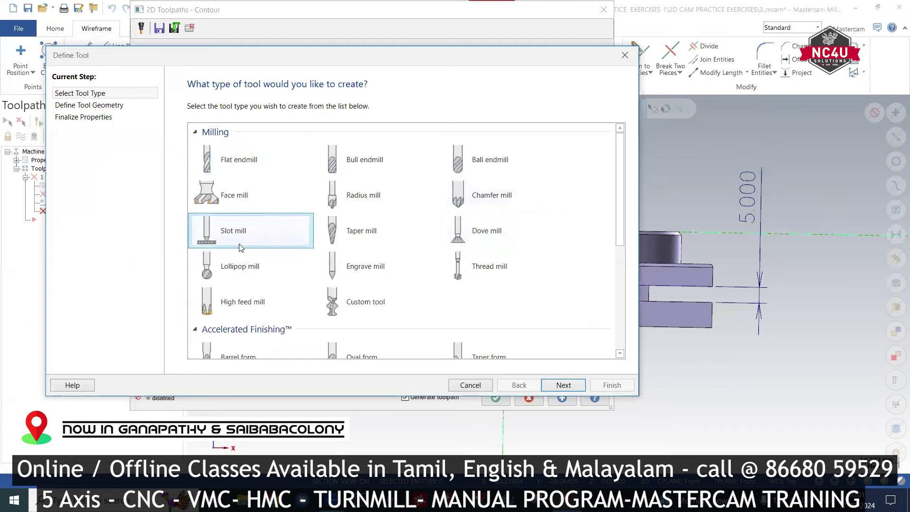
{"action": "left_click", "coordinate": [564, 385]}
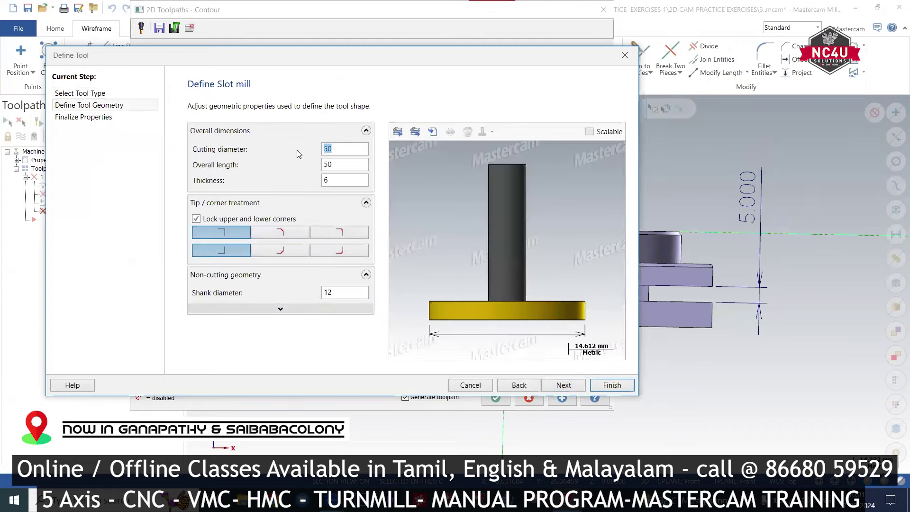
{"action": "type", "text": "100"}
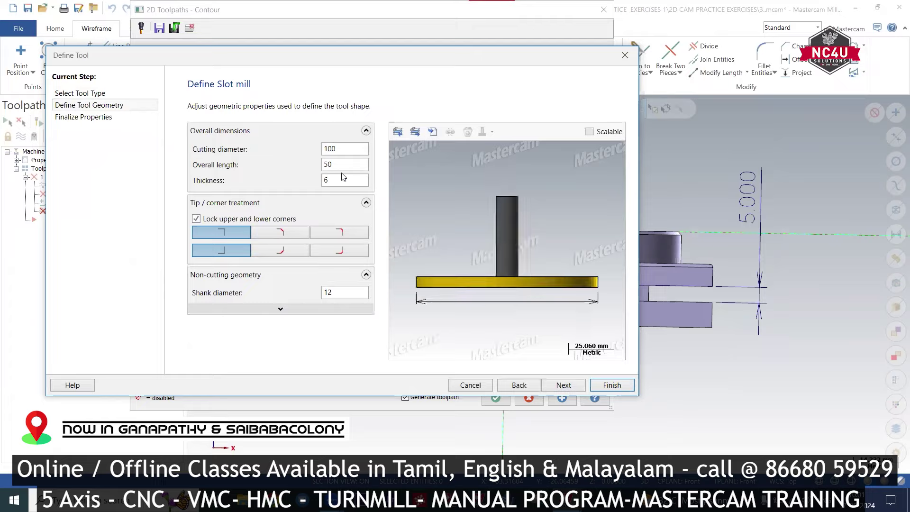
{"action": "left_click", "coordinate": [343, 178]}
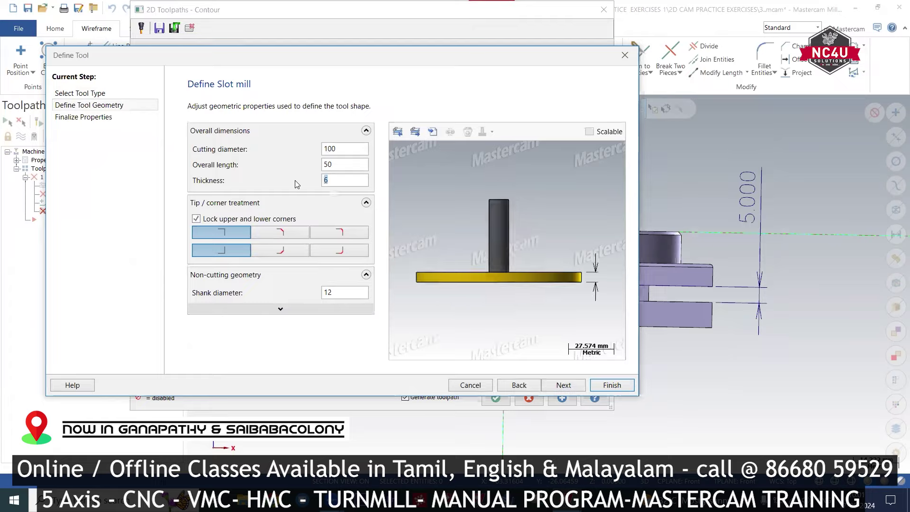
{"action": "type", "text": "5"}
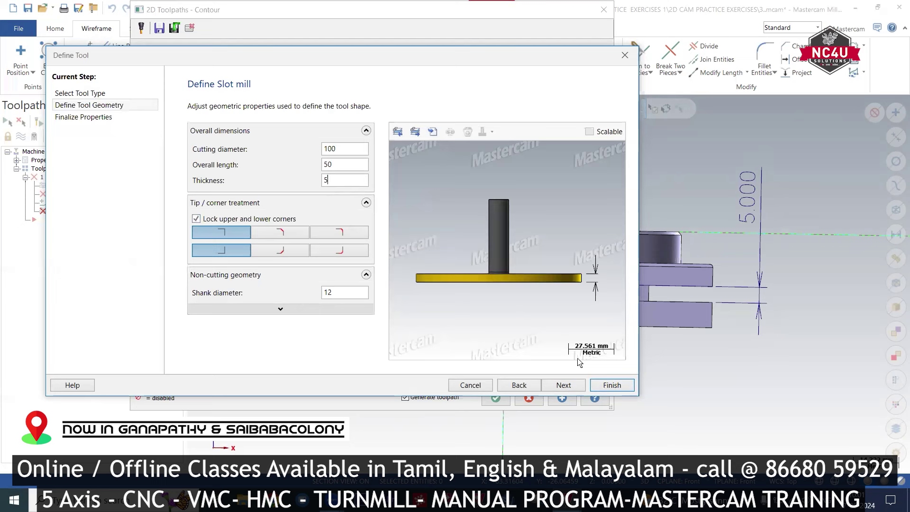
{"action": "left_click", "coordinate": [611, 384]}
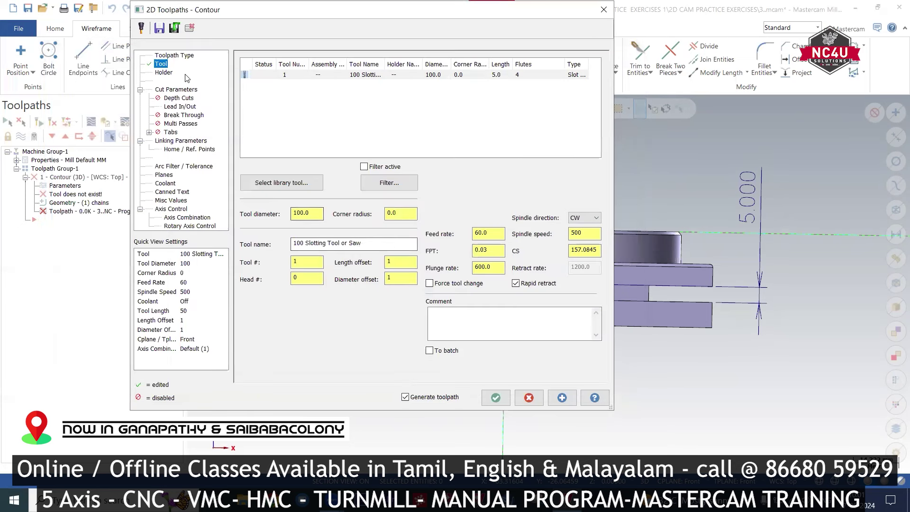
Step: Set the retract height to absolute in the linking parameters and take the depth from a model point's Z coordinate
{"action": "left_click", "coordinate": [185, 89]}
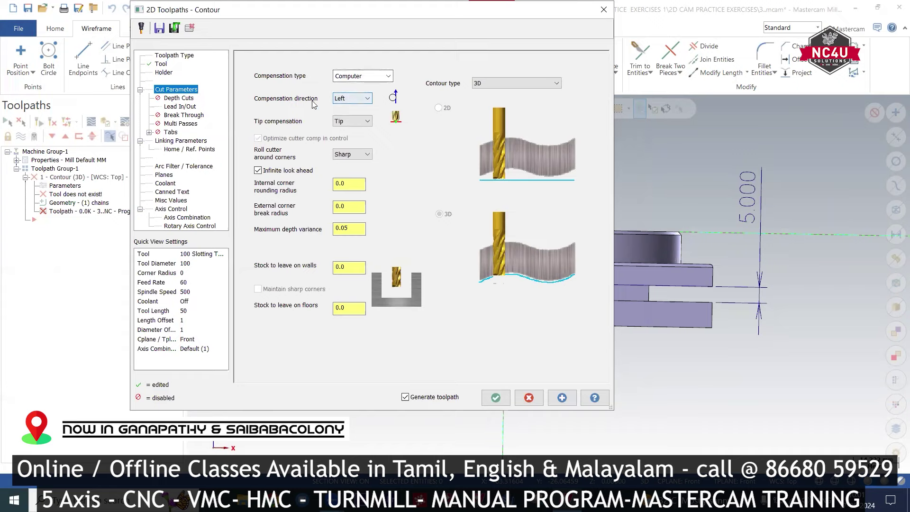
{"action": "left_click", "coordinate": [186, 99]}
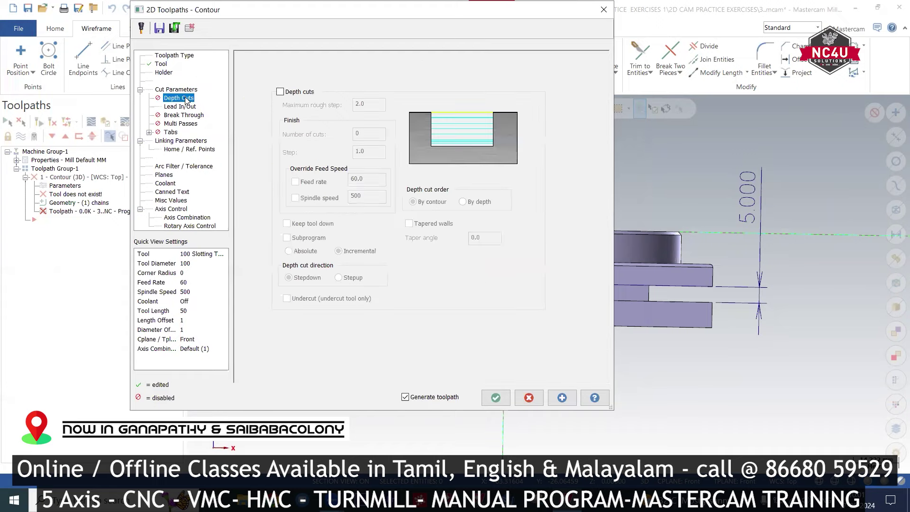
{"action": "left_click", "coordinate": [177, 141]}
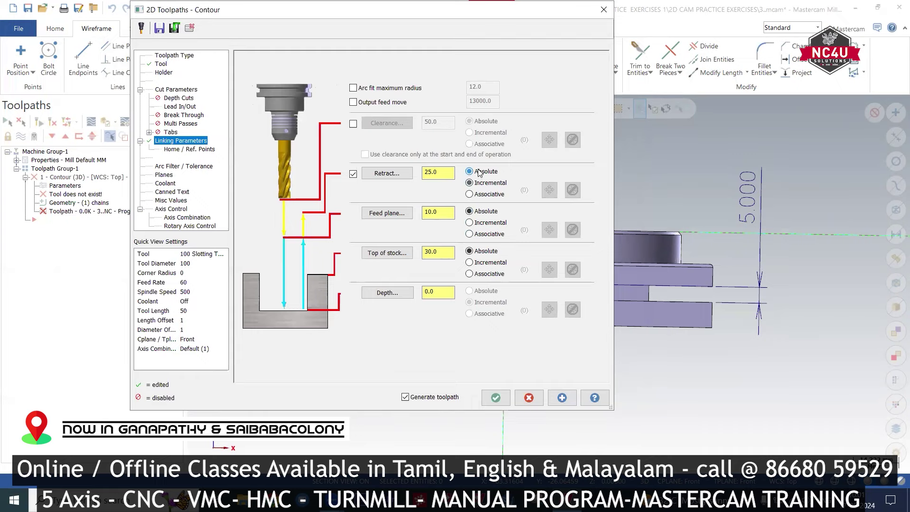
{"action": "right_click", "coordinate": [439, 290]}
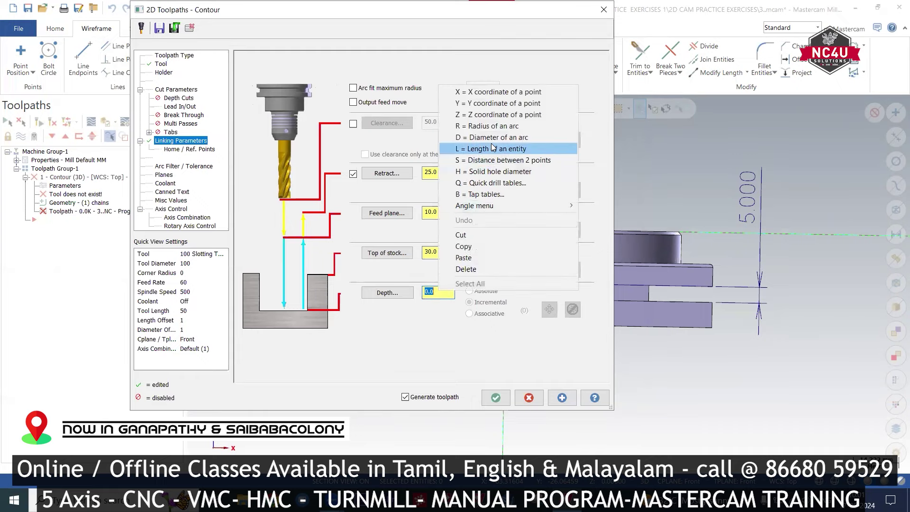
{"action": "left_click", "coordinate": [494, 115]}
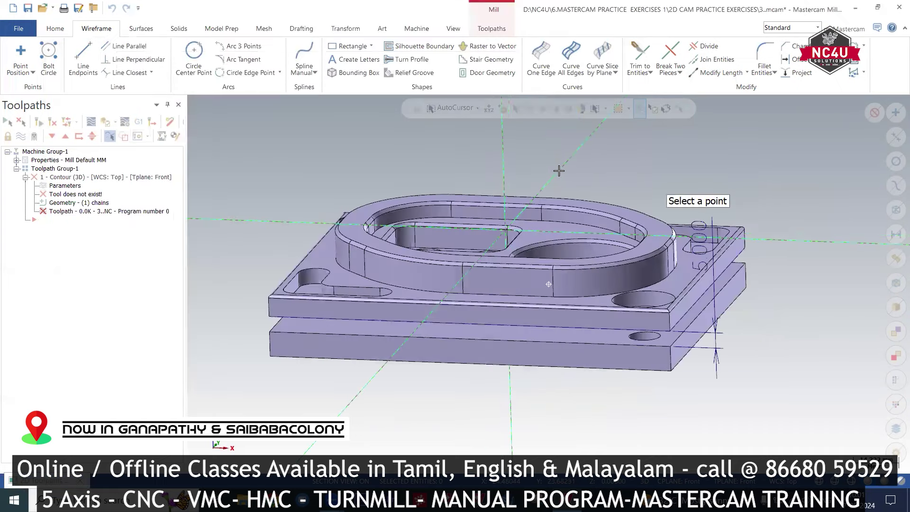
{"action": "middle_click_drag", "start_coordinate": [559, 171], "coordinate": [513, 195]}
{"action": "left_click", "coordinate": [508, 207]}
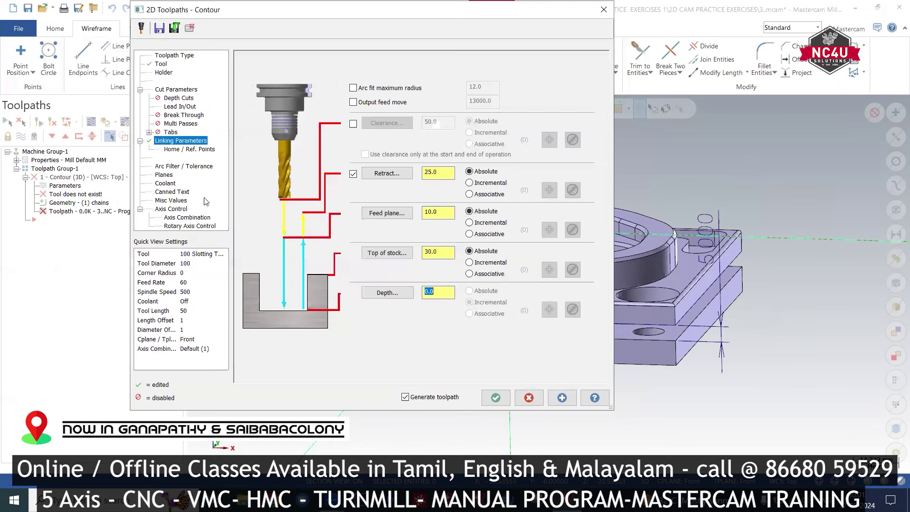
Step: Set both the tool plane and the construction plane of the contour toolpath to Top
{"action": "left_click", "coordinate": [172, 175]}
{"action": "left_click", "coordinate": [403, 226]}
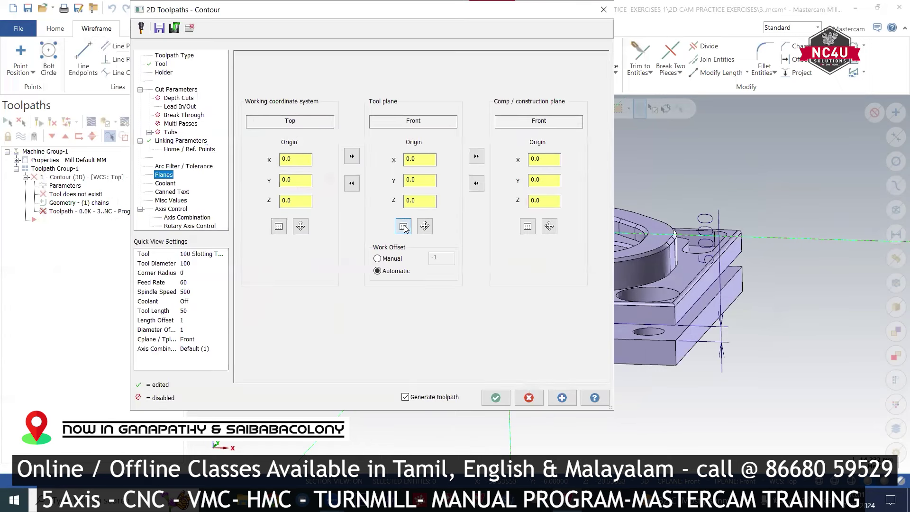
{"action": "double_click", "coordinate": [131, 168]}
{"action": "left_click", "coordinate": [528, 227]}
{"action": "double_click", "coordinate": [105, 167]}
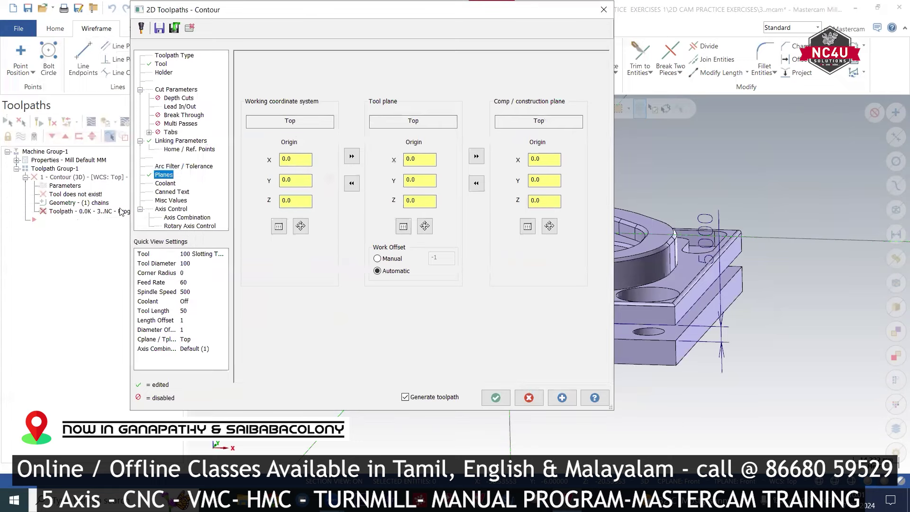
Step: Make the linking parameters' depth absolute and take it from the Z coordinate of the slot's upper inner corner, -17
{"action": "left_click", "coordinate": [176, 141]}
{"action": "left_click", "coordinate": [478, 291]}
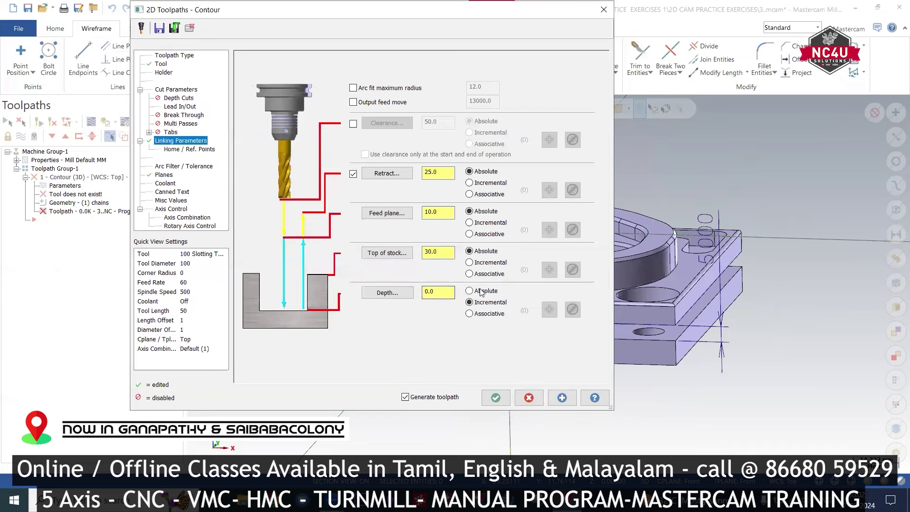
{"action": "right_click", "coordinate": [438, 292]}
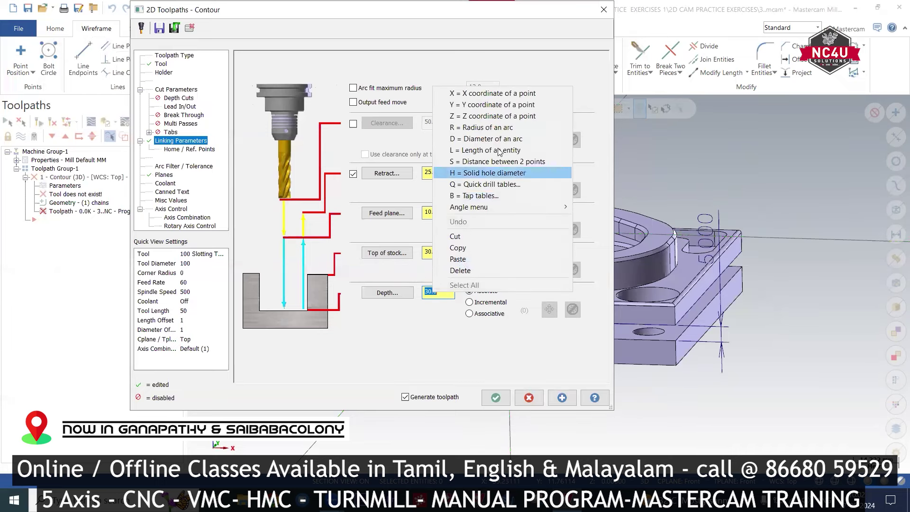
{"action": "left_click", "coordinate": [493, 116]}
{"action": "middle_click_drag", "start_coordinate": [768, 245], "coordinate": [626, 294]}
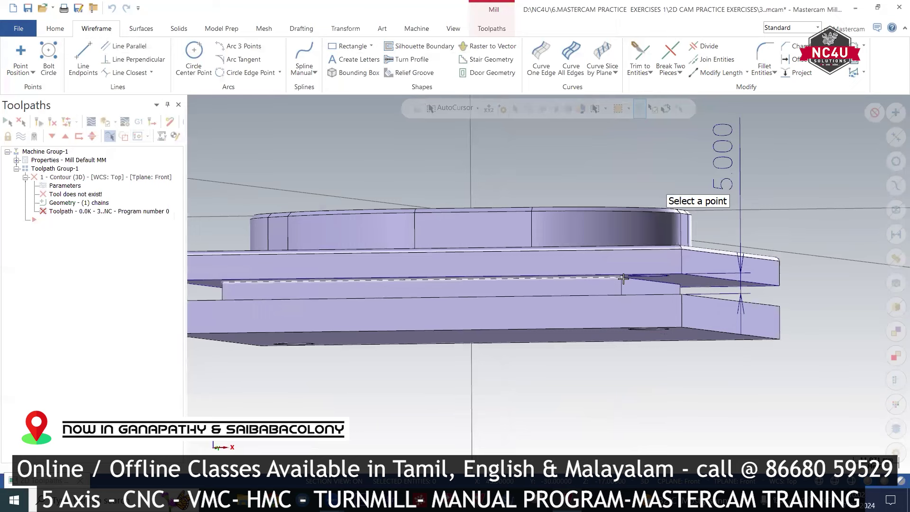
{"action": "left_click", "coordinate": [623, 279]}
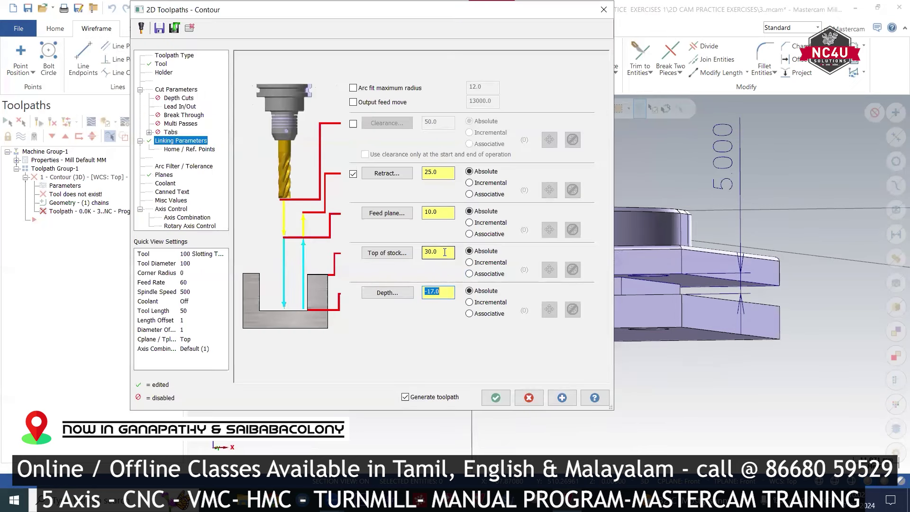
Step: Take the top of stock from the Z coordinate of the slot's upper inner corner, giving -17
{"action": "right_click", "coordinate": [444, 252]}
{"action": "left_click", "coordinate": [488, 282]}
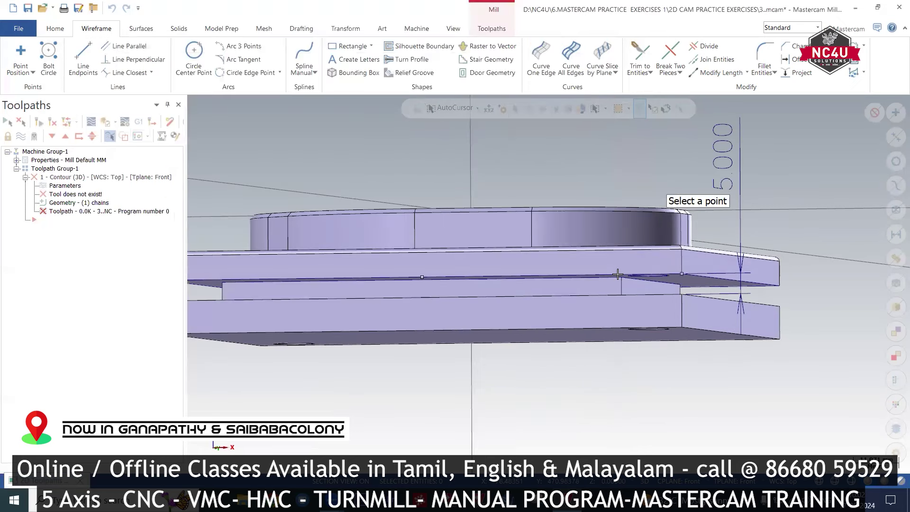
{"action": "left_click", "coordinate": [621, 278]}
Step: Take the depth from the Z coordinate of the slot's lower inner corner, giving -22, and generate the contour toolpath
{"action": "right_click", "coordinate": [435, 290]}
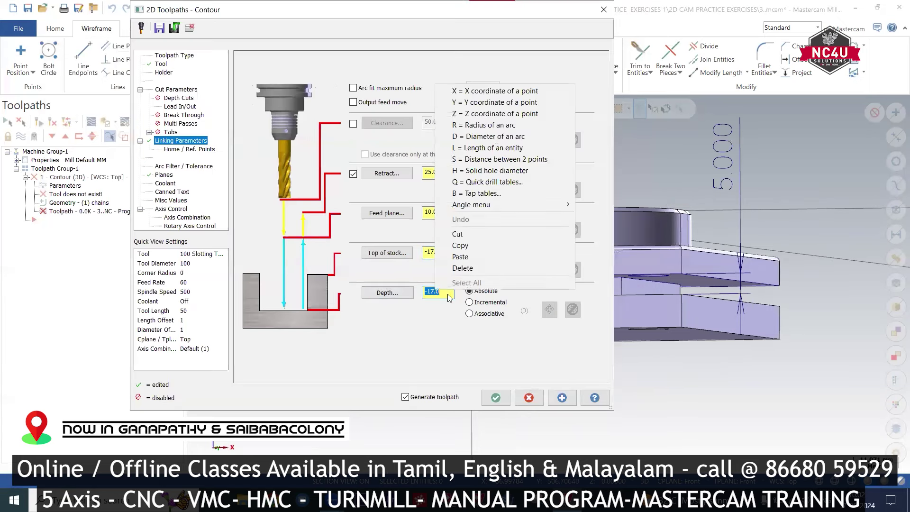
{"action": "left_click", "coordinate": [477, 117]}
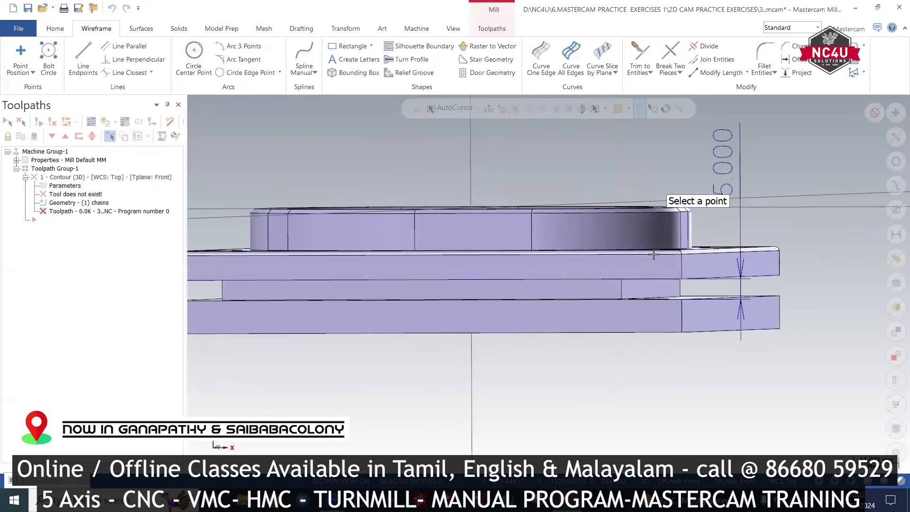
{"action": "middle_click_drag", "start_coordinate": [664, 242], "coordinate": [619, 292]}
{"action": "left_click", "coordinate": [622, 291]}
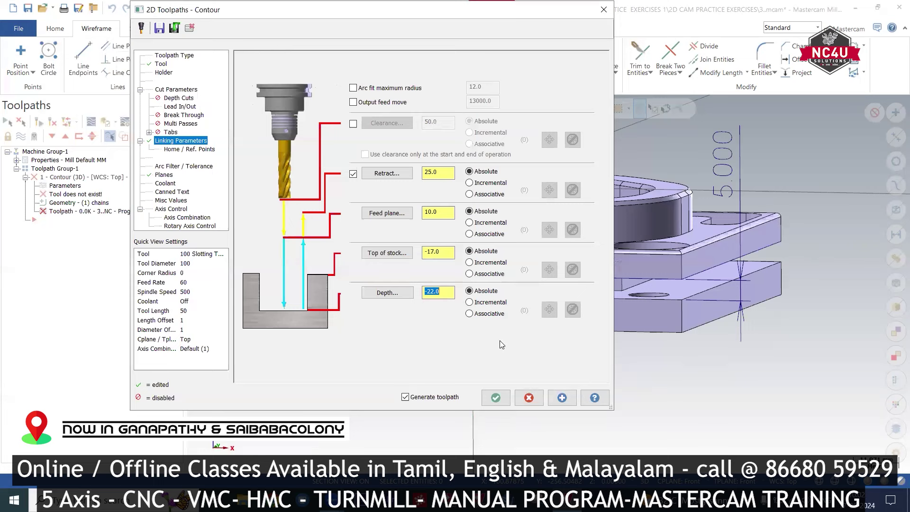
{"action": "left_click", "coordinate": [491, 394]}
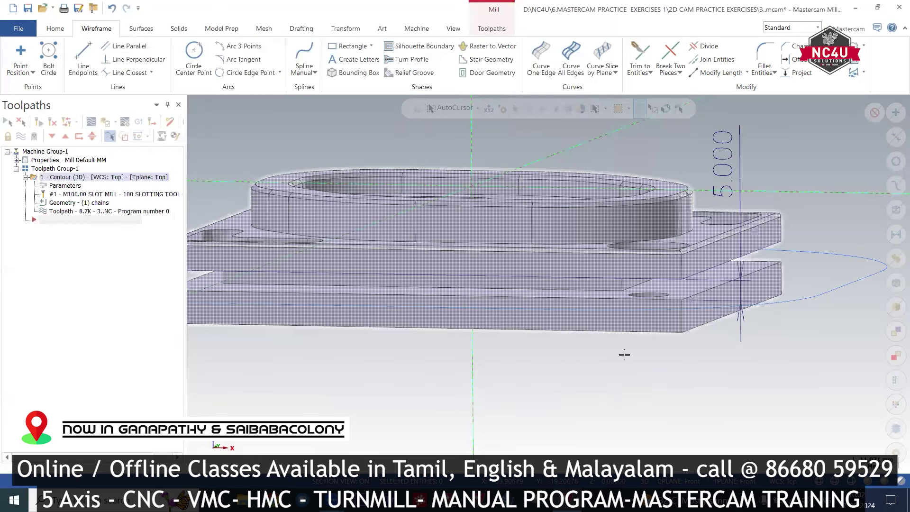
Step: Backplot the contour toolpath and check from the front how the slot mill fits into the side slot
{"action": "left_click", "coordinate": [91, 122]}
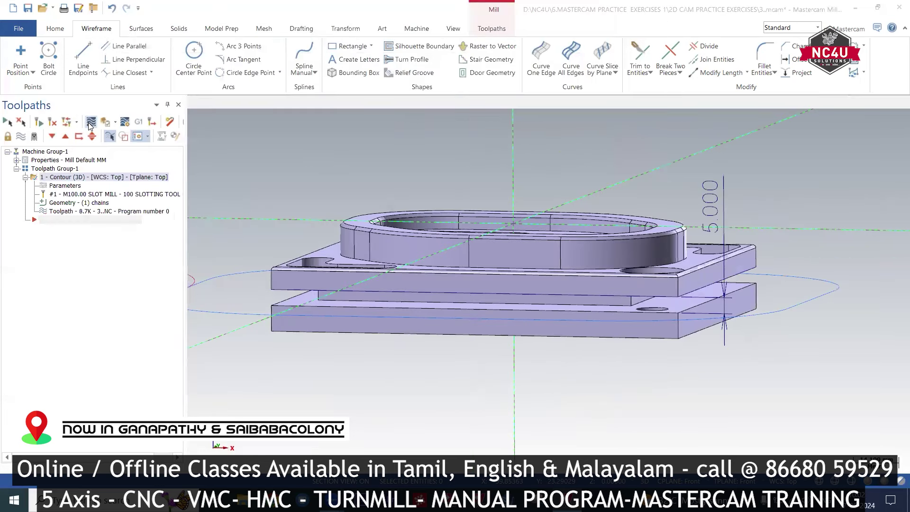
{"action": "scroll", "coordinate": [657, 211], "scroll_direction": "down", "scroll_amount": 2}
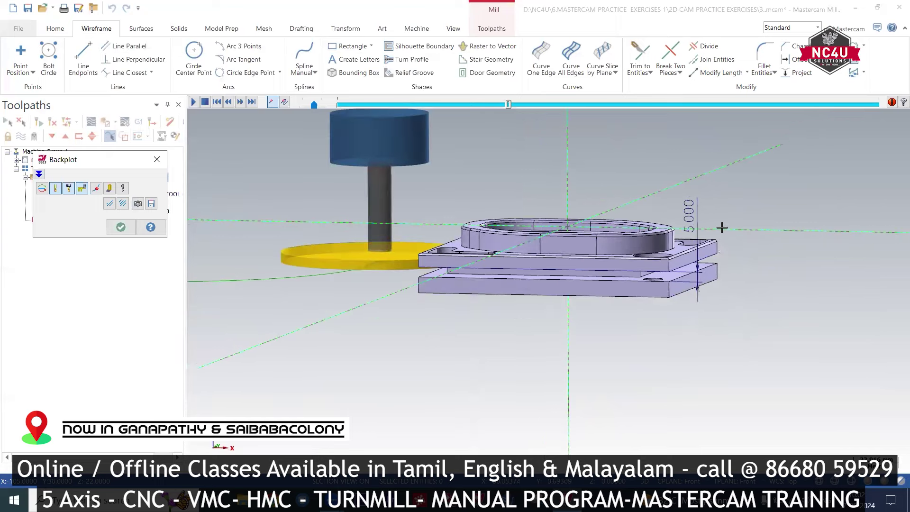
{"action": "right_click", "coordinate": [517, 173]}
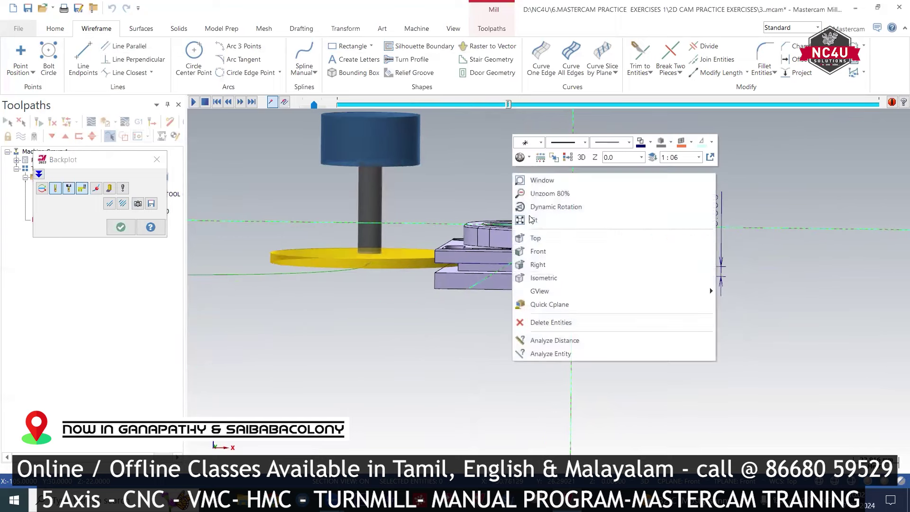
{"action": "left_click", "coordinate": [538, 251]}
{"action": "scroll", "coordinate": [257, 283], "scroll_direction": "up", "scroll_amount": 3}
{"action": "scroll", "coordinate": [386, 305], "scroll_direction": "up", "scroll_amount": 2}
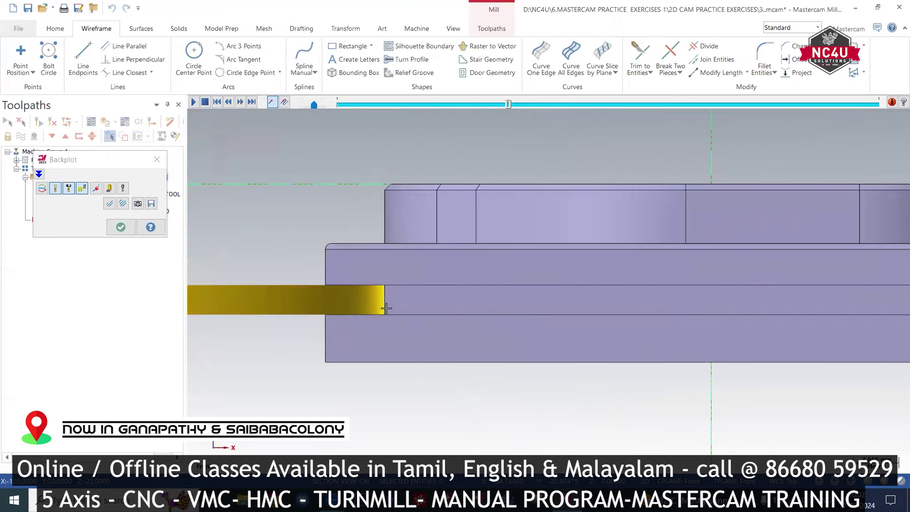
{"action": "scroll", "coordinate": [561, 299], "scroll_direction": "down", "scroll_amount": 3}
{"action": "key", "text": "alt+7"}
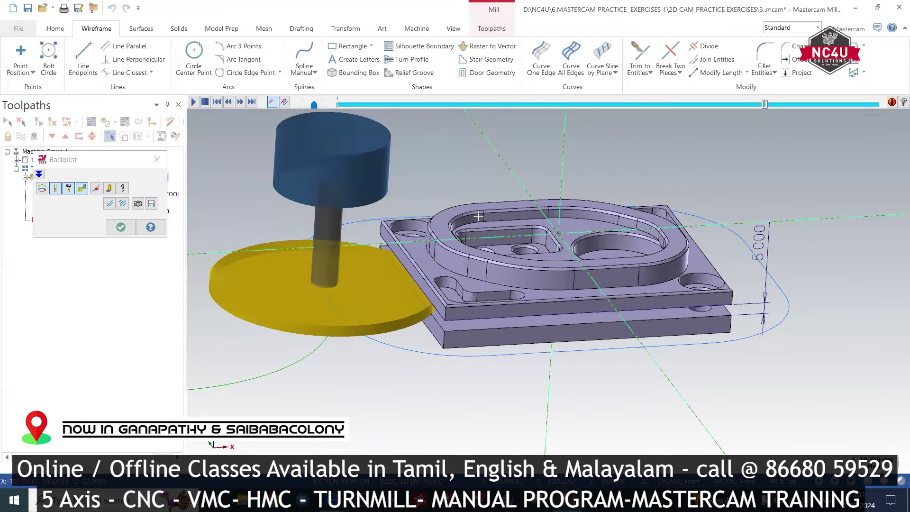
{"action": "scroll", "coordinate": [479, 216], "scroll_direction": "up", "scroll_amount": 2}
{"action": "scroll", "coordinate": [479, 216], "scroll_direction": "down", "scroll_amount": 4}
{"action": "key", "text": "Escape"}
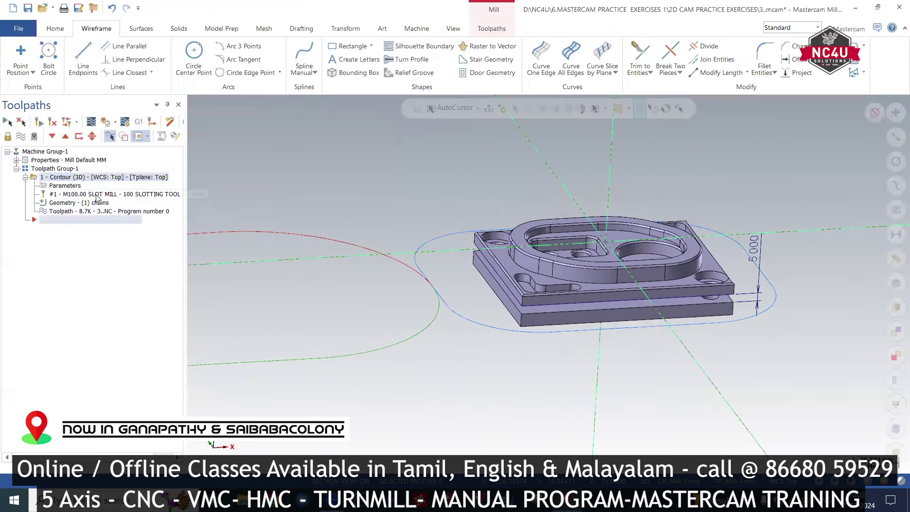
Step: Examine the side slot and the contour toolpath from the front and right sides of the plate
{"action": "left_click", "coordinate": [65, 185]}
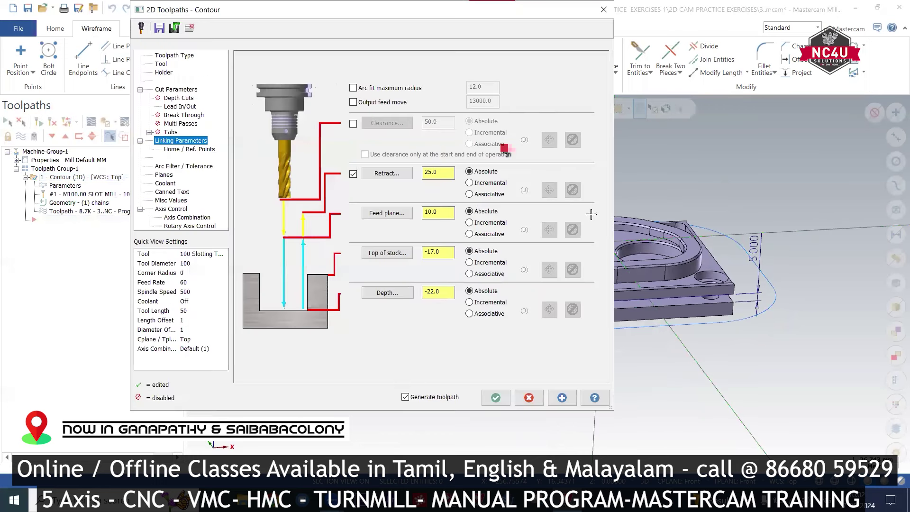
{"action": "key", "text": "Escape"}
{"action": "right_click", "coordinate": [572, 155]}
{"action": "left_click", "coordinate": [613, 248]}
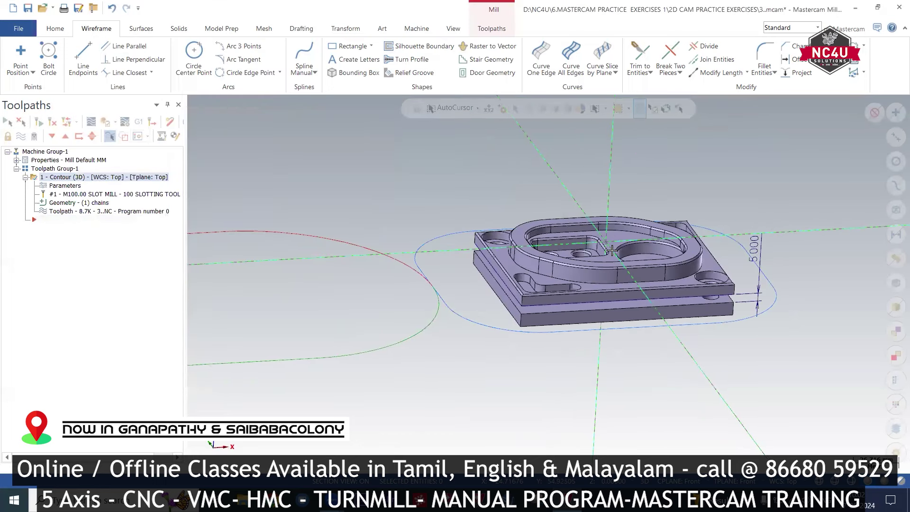
{"action": "right_click", "coordinate": [551, 242]}
{"action": "left_click", "coordinate": [554, 280]}
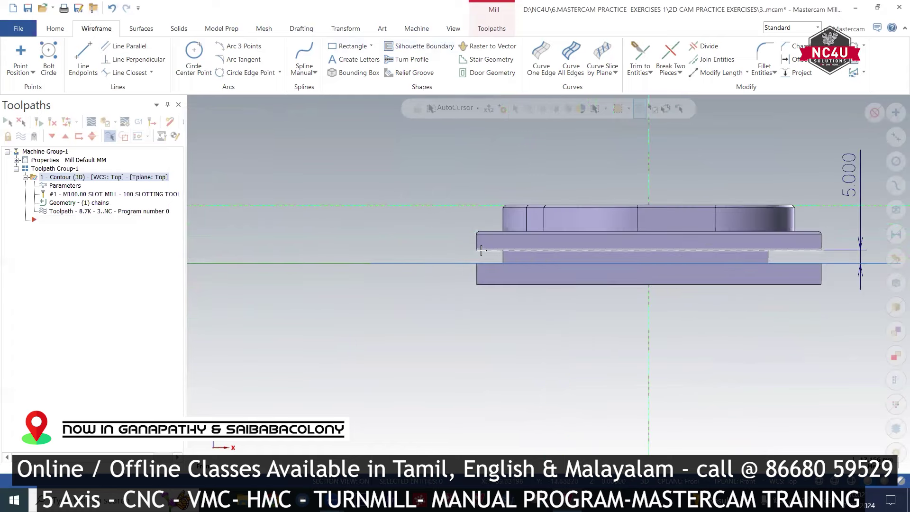
{"action": "right_click", "coordinate": [382, 193]}
{"action": "left_click", "coordinate": [411, 271]}
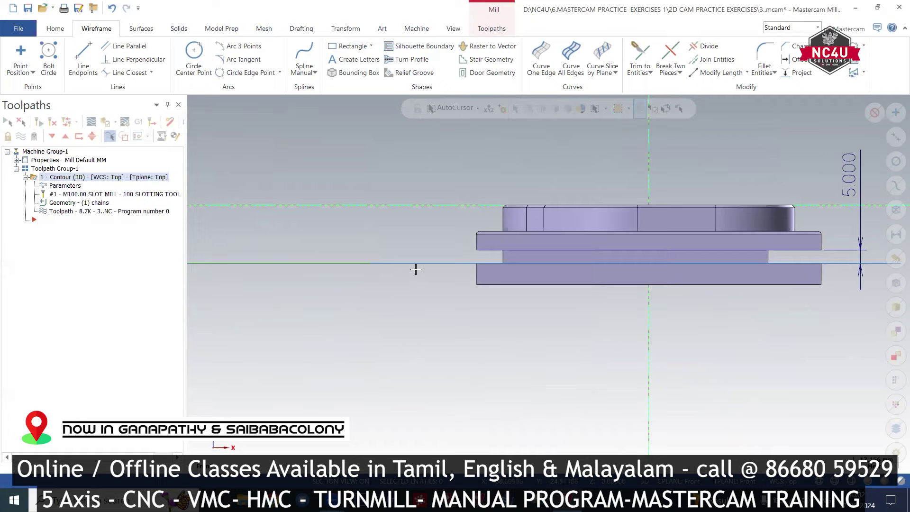
{"action": "right_click", "coordinate": [371, 178]}
{"action": "left_click", "coordinate": [414, 251]}
{"action": "right_click", "coordinate": [403, 207]}
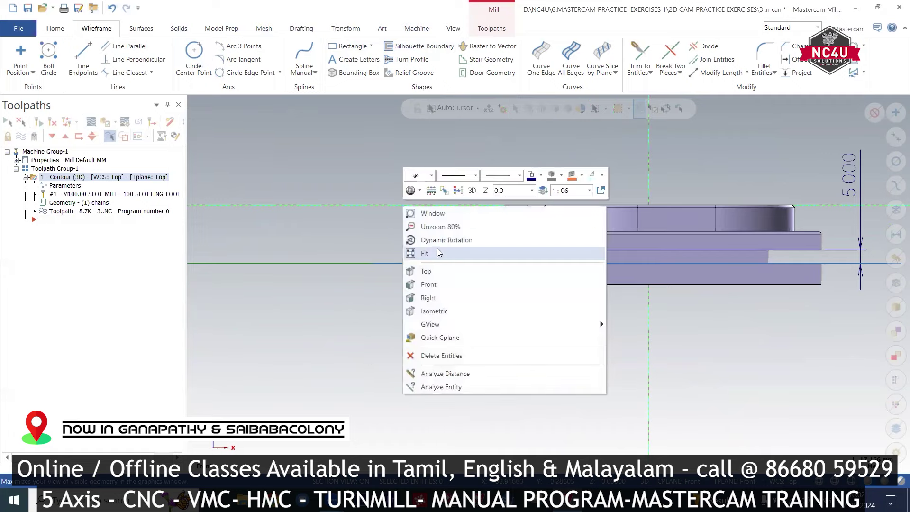
{"action": "left_click", "coordinate": [436, 298]}
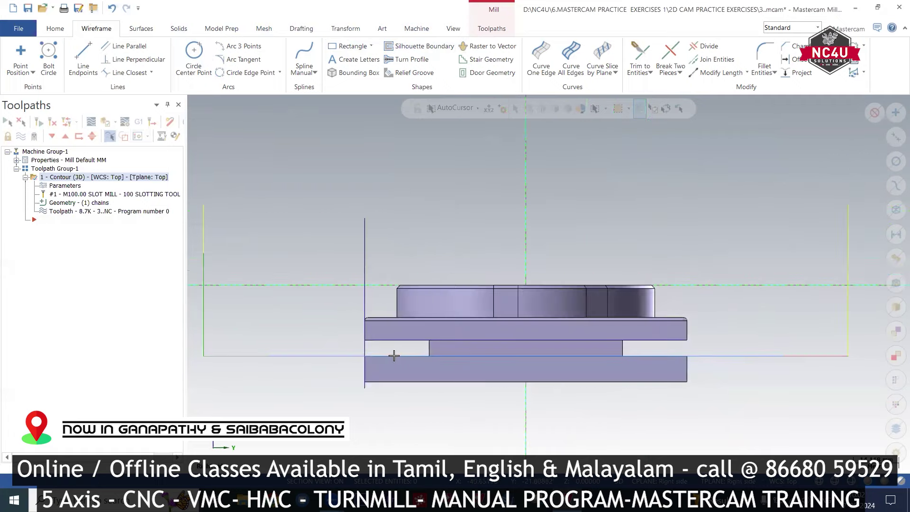
{"action": "mouse_move", "coordinate": [405, 204]}
{"action": "middle_mouse_down"}
{"action": "mouse_move", "coordinate": [386, 346]}
{"action": "mouse_move", "coordinate": [386, 246]}
{"action": "mouse_move", "coordinate": [472, 216]}
{"action": "mouse_move", "coordinate": [504, 168]}
{"action": "mouse_move", "coordinate": [699, 206]}
{"action": "middle_mouse_up"}
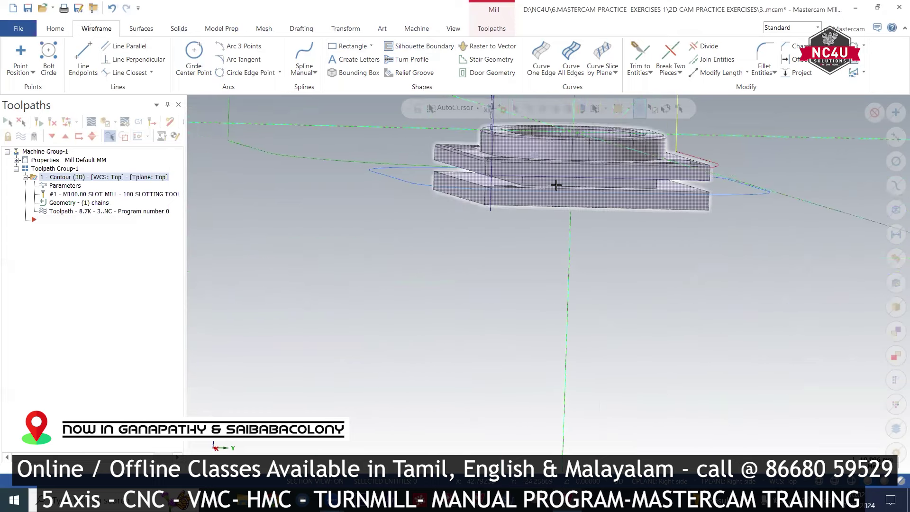
{"action": "middle_click_drag", "start_coordinate": [556, 185], "coordinate": [382, 156]}
Step: In the right-side view, add a horizontal dimension from the plate's outer edge to the slot's inner wall, placed below the plate
{"action": "right_click", "coordinate": [381, 154]}
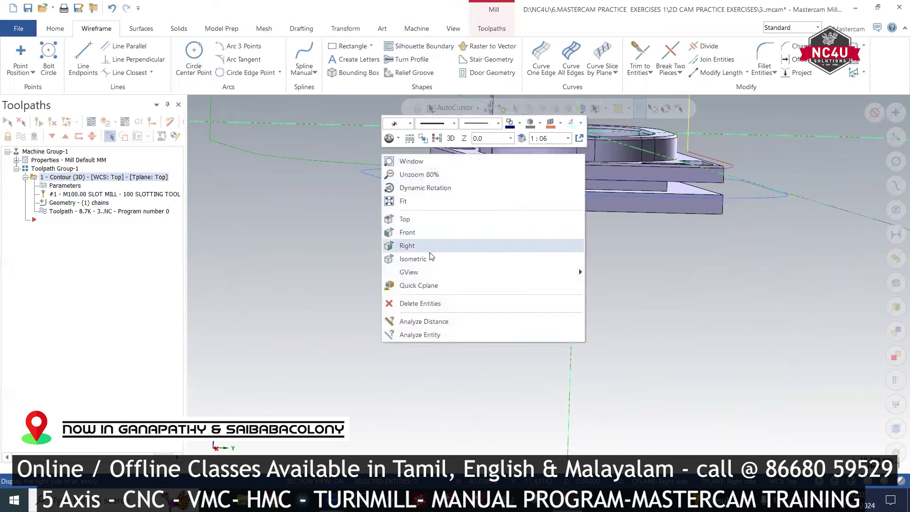
{"action": "left_click", "coordinate": [407, 246]}
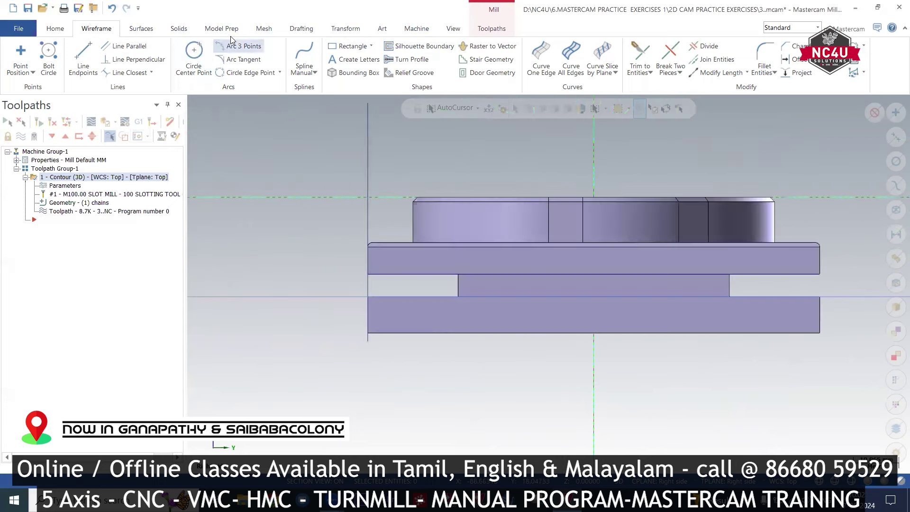
{"action": "left_click", "coordinate": [311, 31]}
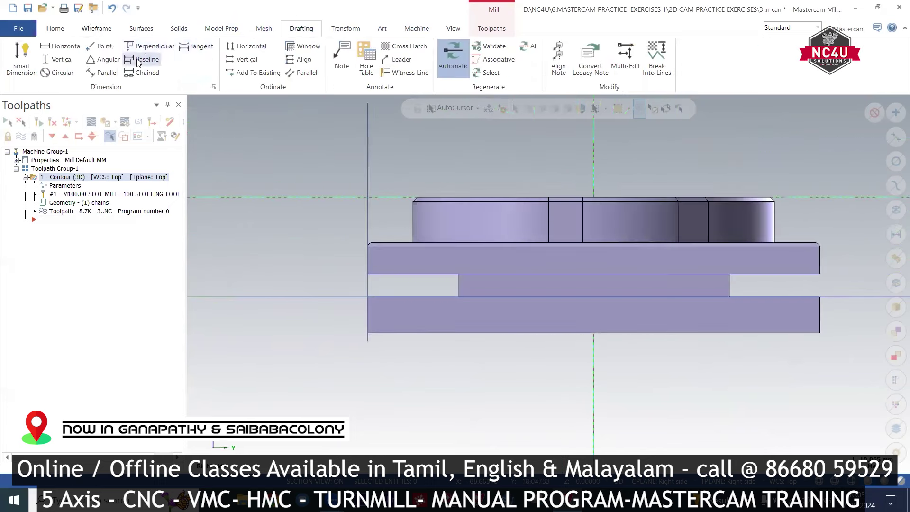
{"action": "left_click", "coordinate": [60, 47]}
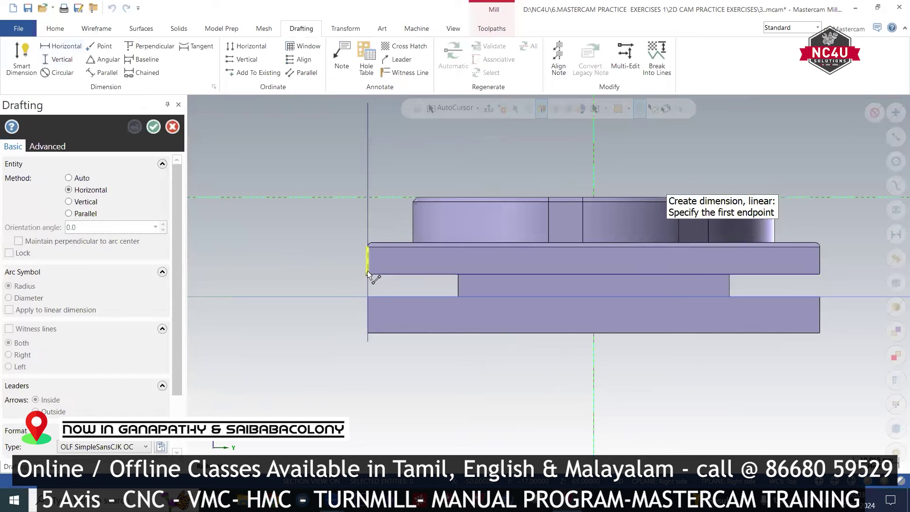
{"action": "left_click", "coordinate": [366, 273]}
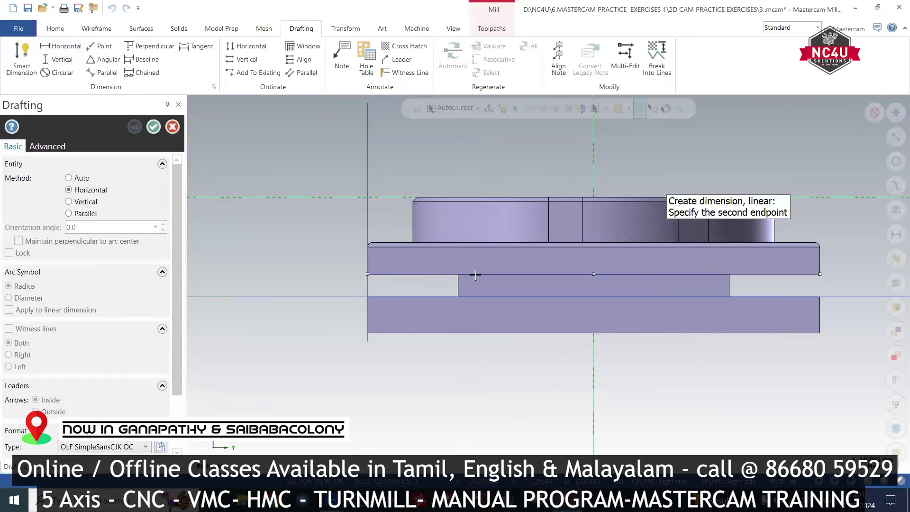
{"action": "left_click", "coordinate": [458, 297]}
{"action": "left_click", "coordinate": [318, 329]}
{"action": "key", "text": "Escape"}
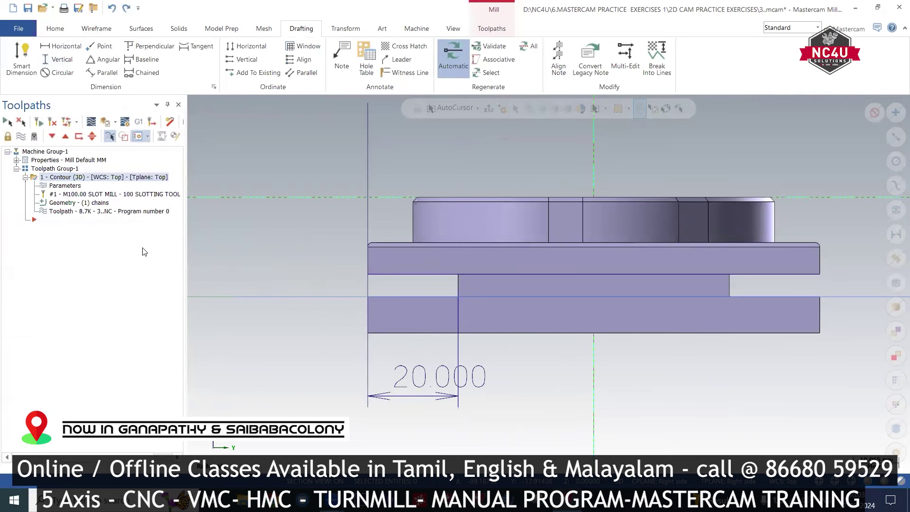
Step: Enable multi passes with 20 rough passes at 1.0 spacing, keep the tool down, and regenerate the contour toolpath
{"action": "left_click", "coordinate": [74, 186]}
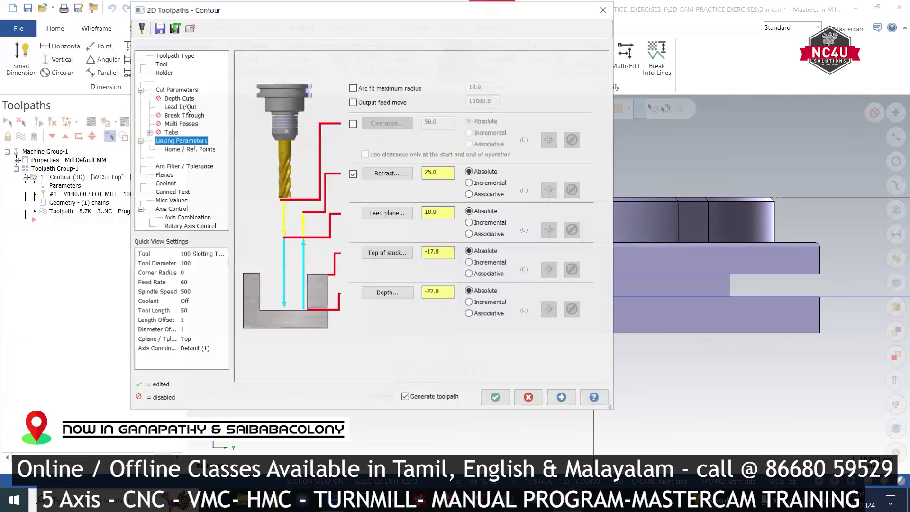
{"action": "left_click", "coordinate": [171, 124]}
{"action": "left_click", "coordinate": [287, 62]}
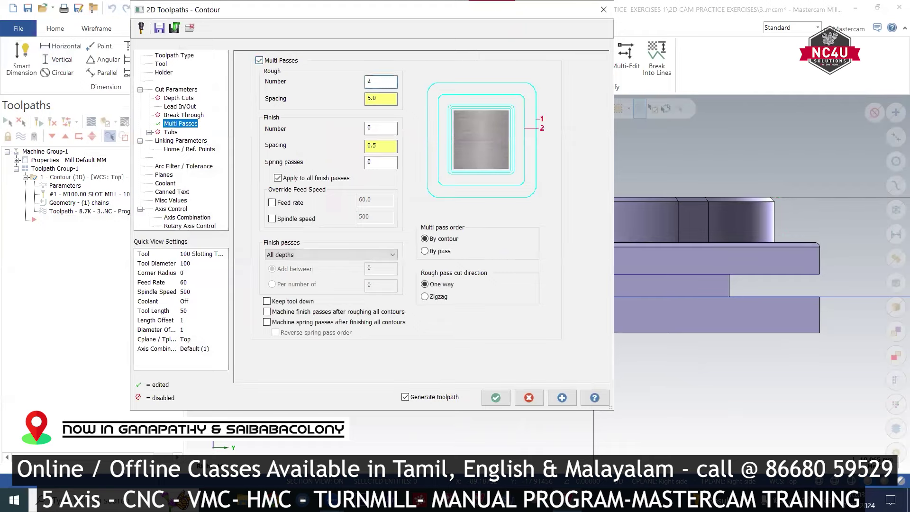
{"action": "left_click", "coordinate": [377, 99]}
{"action": "key", "text": "Return"}
{"action": "left_click", "coordinate": [496, 397]}
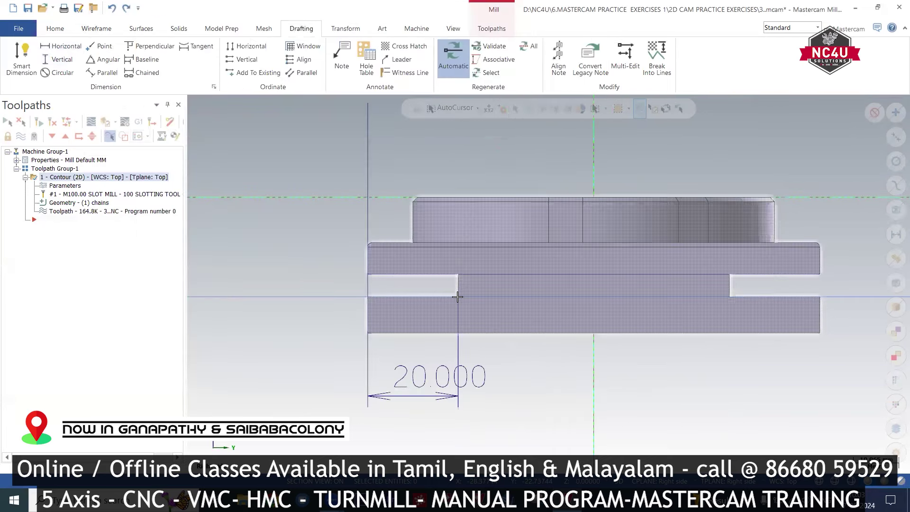
Step: Review the rough passes from the top, add 1 finish pass with 0.05 spacing, and regenerate the toolpath
{"action": "key", "text": "alt+t"}
{"action": "right_click", "coordinate": [409, 168]}
{"action": "key", "text": "Escape"}
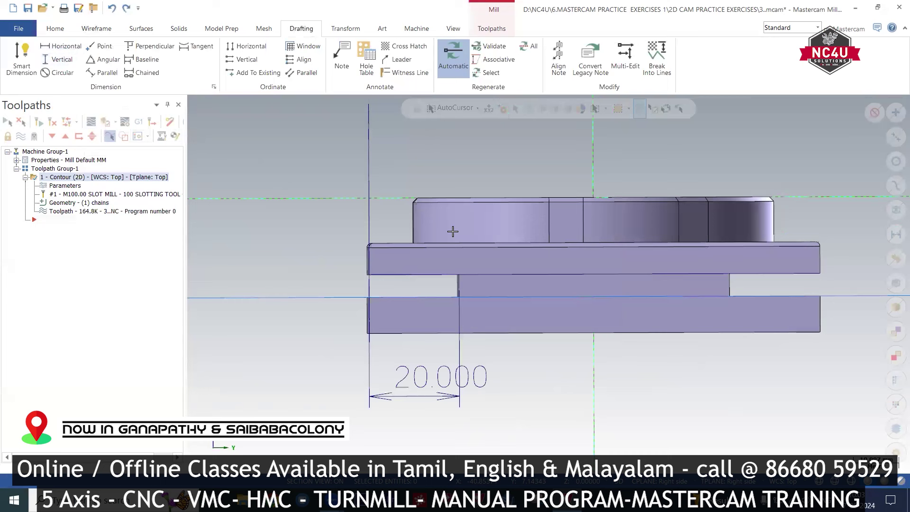
{"action": "middle_click_drag", "start_coordinate": [451, 229], "coordinate": [516, 208]}
{"action": "key", "text": "alt+1"}
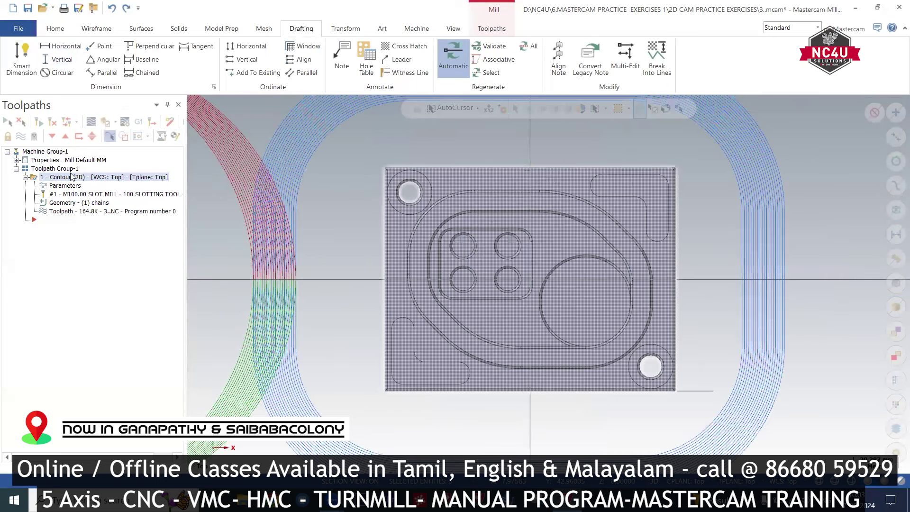
{"action": "left_click", "coordinate": [61, 187]}
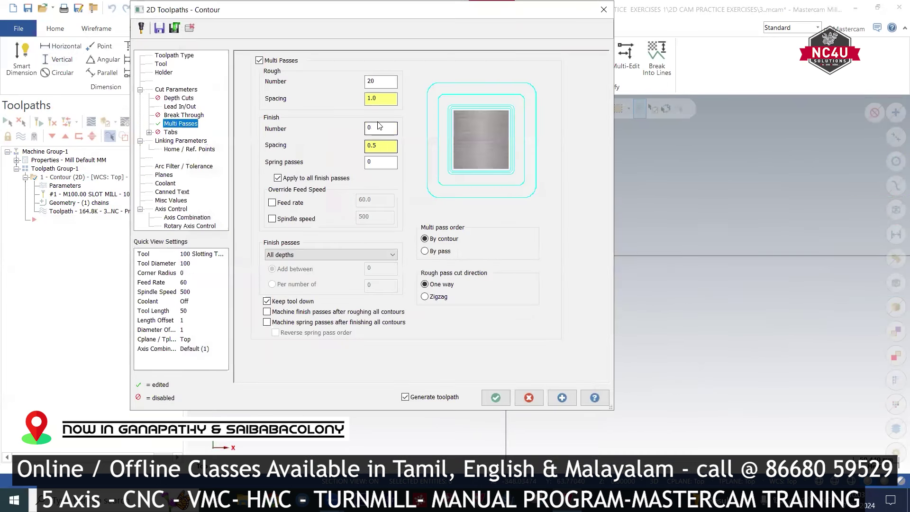
{"action": "type", "text": "1"}
{"action": "key", "text": "Tab"}
{"action": "type", "text": "0.0"}
{"action": "left_click", "coordinate": [494, 398]}
Step: Enable the finish pass feed rate and spindle speed overrides at 60.0 and 500, and accept the contour parameters
{"action": "left_click", "coordinate": [289, 203]}
{"action": "left_click", "coordinate": [298, 218]}
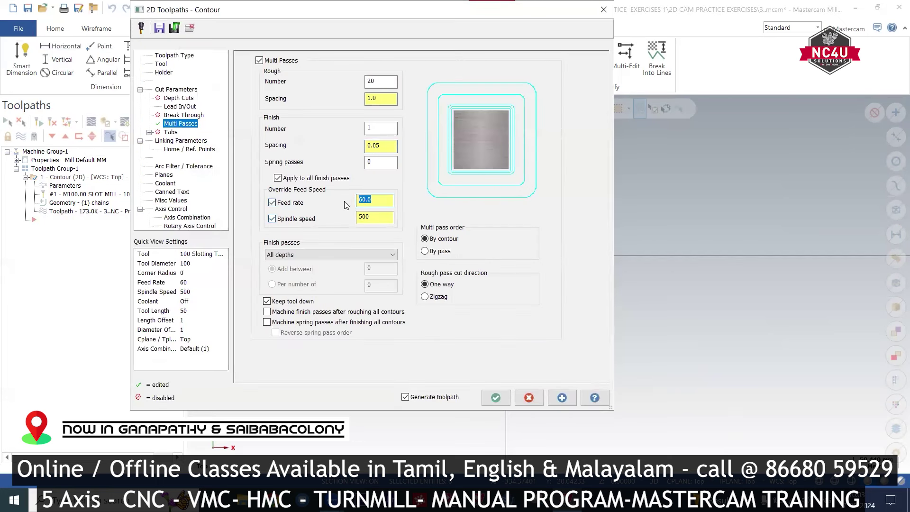
{"action": "key", "text": "Tab"}
{"action": "left_click", "coordinate": [496, 398]}
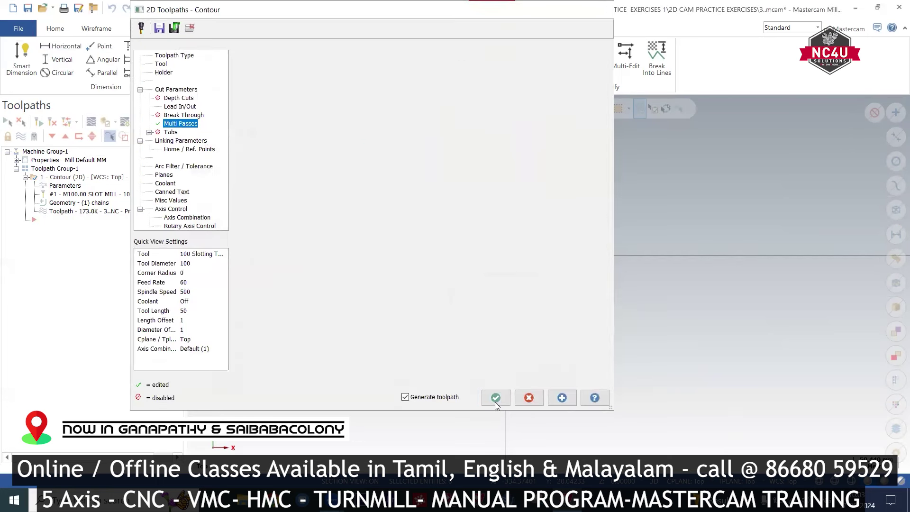
Step: Define the machine group's stock as a rectangular bounding box around the plate solid
{"action": "left_click", "coordinate": [16, 161]}
{"action": "left_click", "coordinate": [61, 186]}
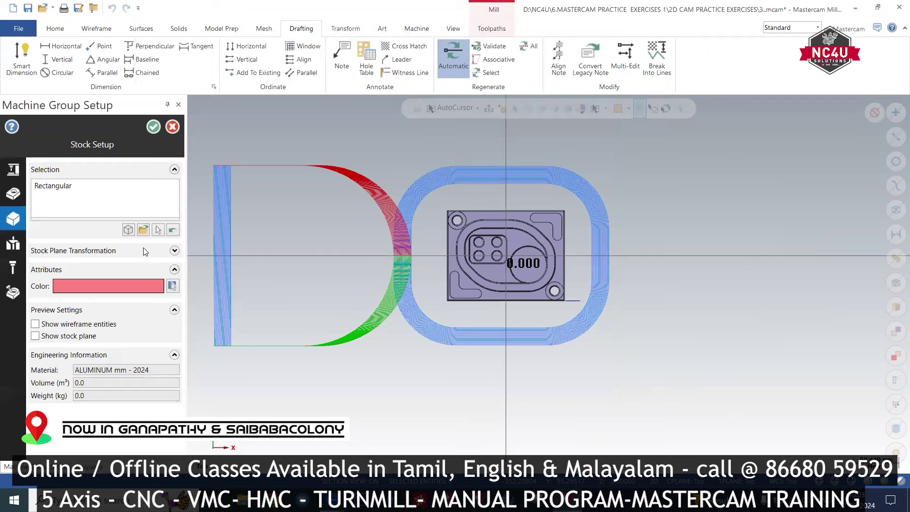
{"action": "left_click", "coordinate": [135, 201]}
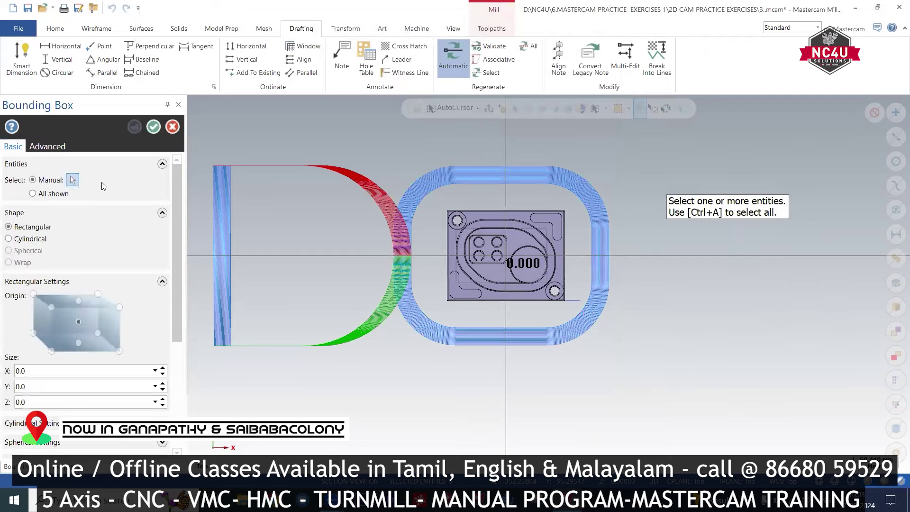
{"action": "left_click", "coordinate": [506, 250]}
{"action": "left_click", "coordinate": [508, 133]}
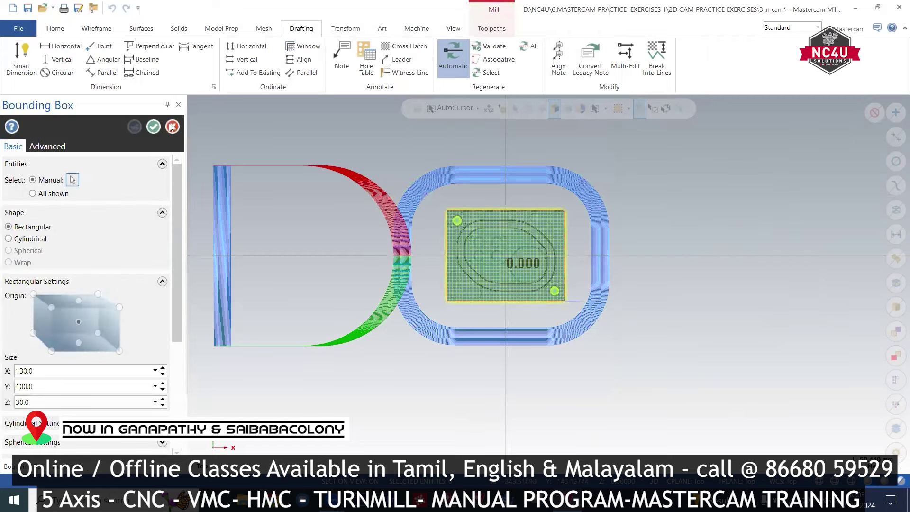
{"action": "left_click", "coordinate": [153, 127]}
{"action": "left_click", "coordinate": [153, 127]}
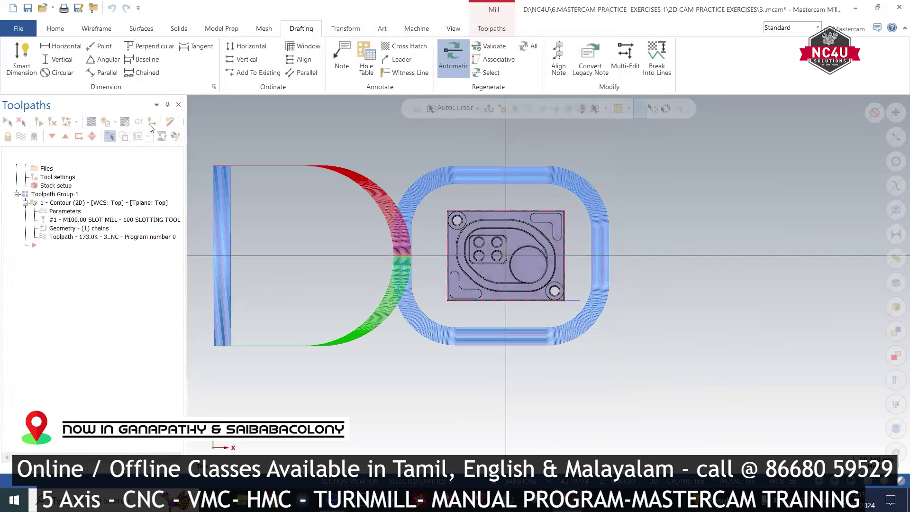
Step: Run the Verify simulation of the contour toolpath, inspect the slot cut in the stock, and close the simulator
{"action": "left_click", "coordinate": [104, 122]}
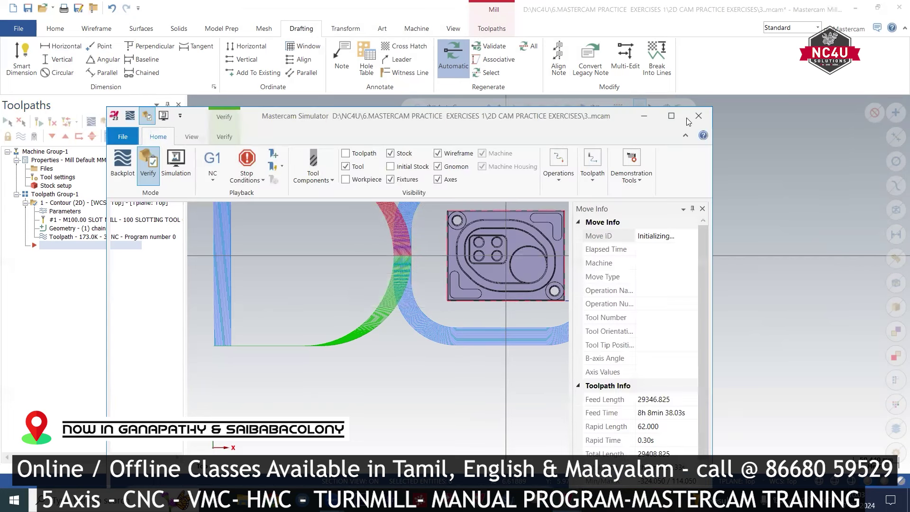
{"action": "left_click", "coordinate": [671, 116]}
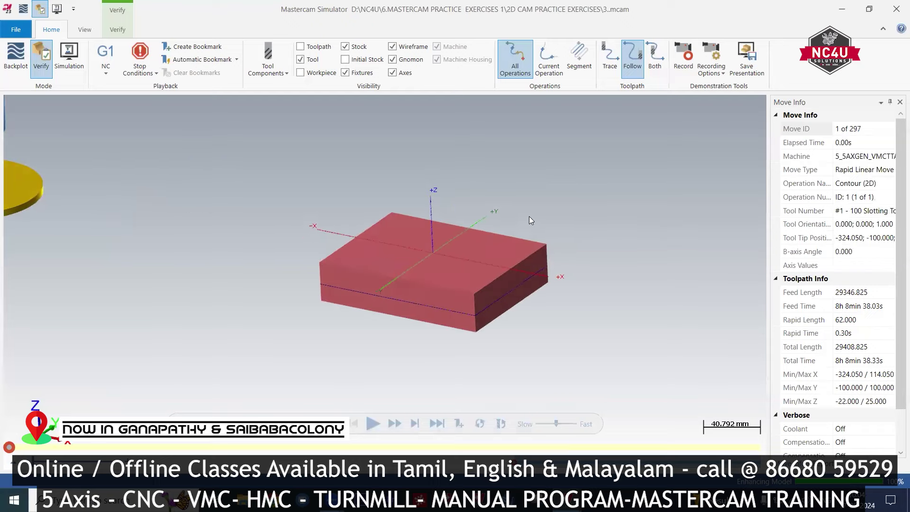
{"action": "middle_click_drag", "start_coordinate": [453, 205], "coordinate": [481, 226]}
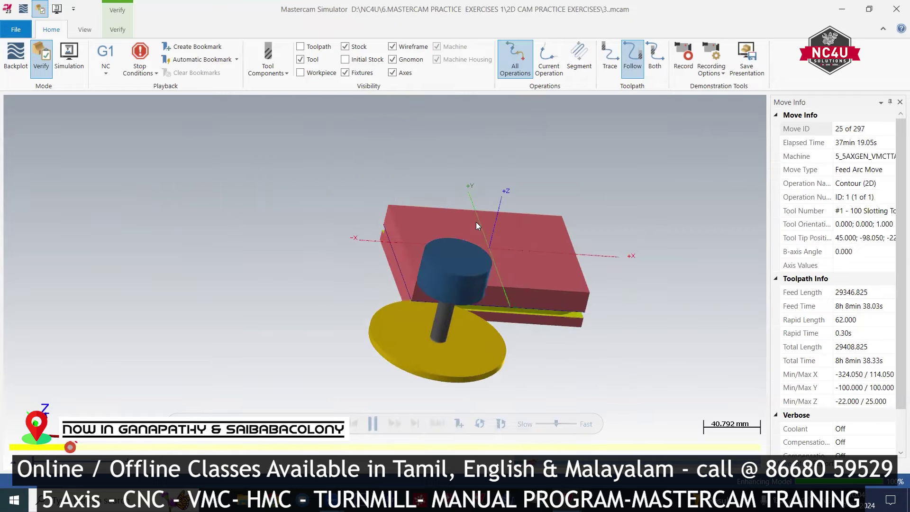
{"action": "middle_click_drag", "start_coordinate": [623, 270], "coordinate": [621, 251]}
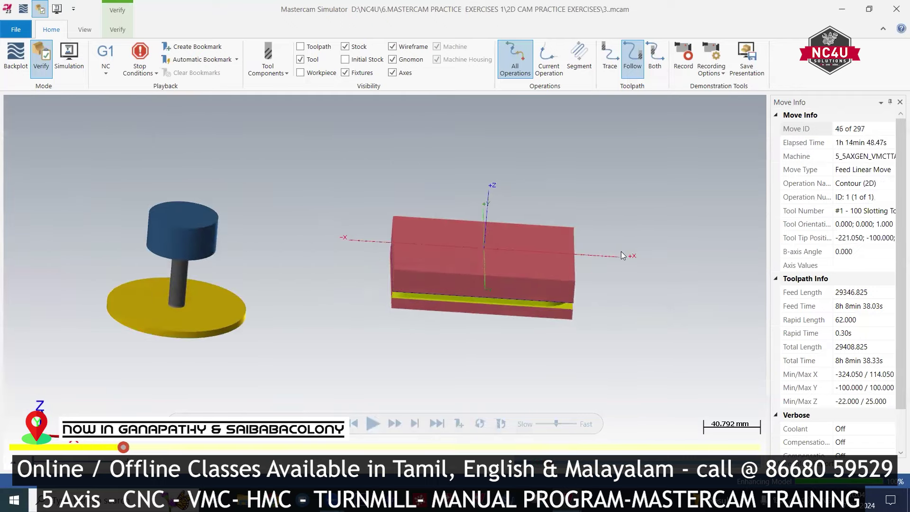
{"action": "middle_click_drag", "start_coordinate": [620, 250], "coordinate": [619, 226]}
{"action": "scroll", "coordinate": [534, 318], "scroll_direction": "up", "scroll_amount": 5}
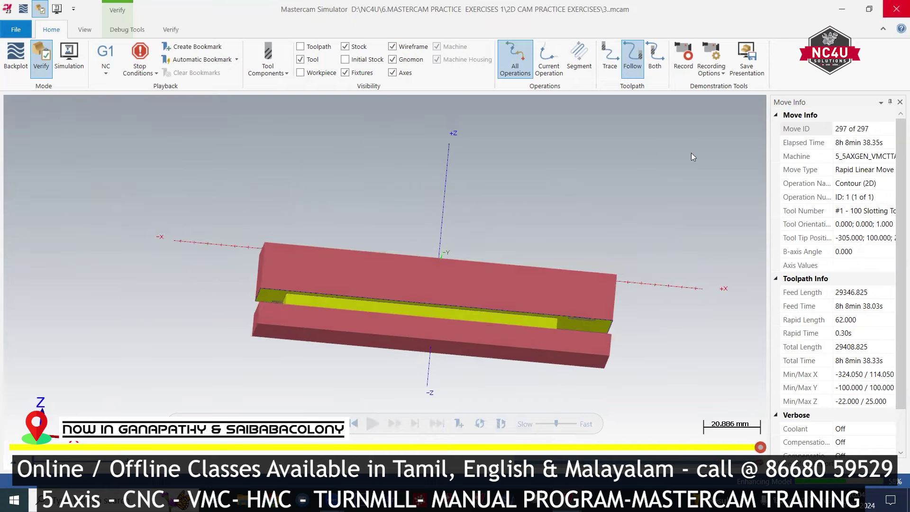
{"action": "left_click", "coordinate": [896, 9]}
Step: From the front view, create a new slot mill with 100 mm cutting diameter and 3 mm thickness for the contour operation
{"action": "right_click", "coordinate": [526, 174]}
{"action": "left_click", "coordinate": [574, 255]}
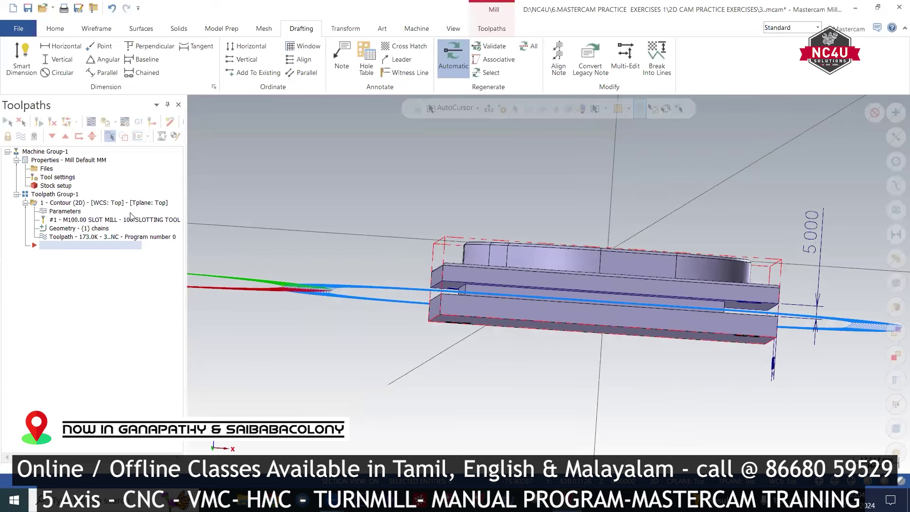
{"action": "left_click", "coordinate": [67, 212]}
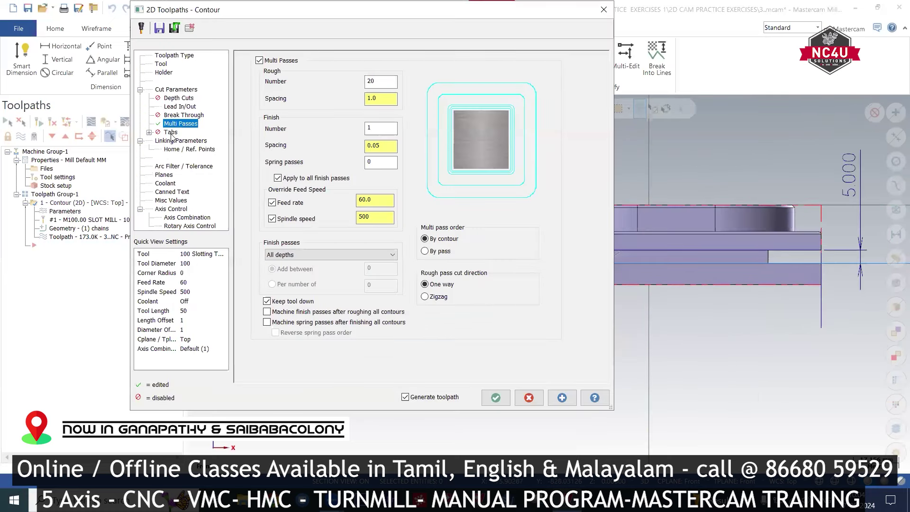
{"action": "left_click", "coordinate": [160, 64]}
{"action": "right_click", "coordinate": [386, 106]}
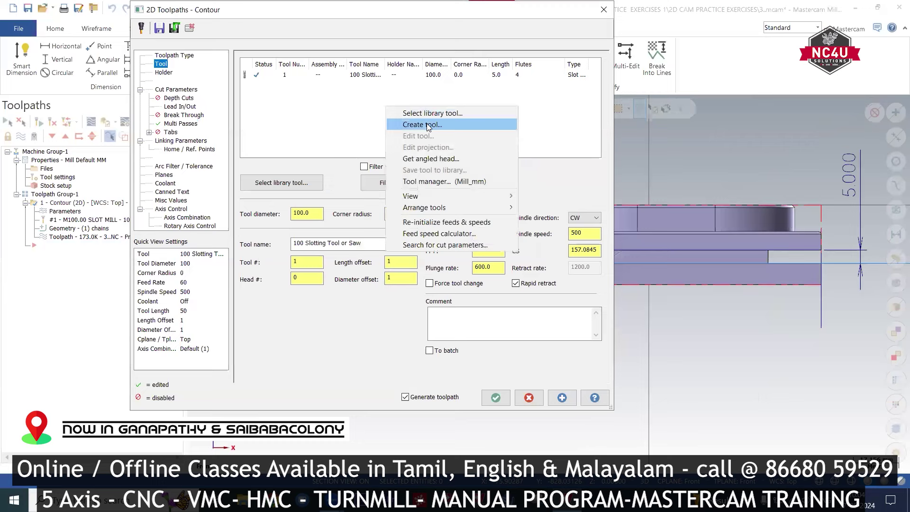
{"action": "left_click", "coordinate": [403, 124]}
{"action": "left_click", "coordinate": [229, 229]}
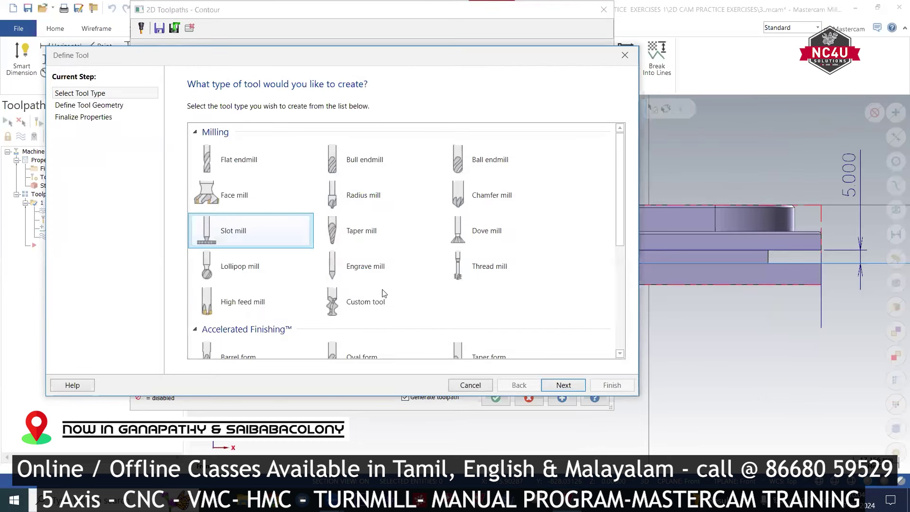
{"action": "left_click", "coordinate": [562, 383]}
{"action": "type", "text": "1"}
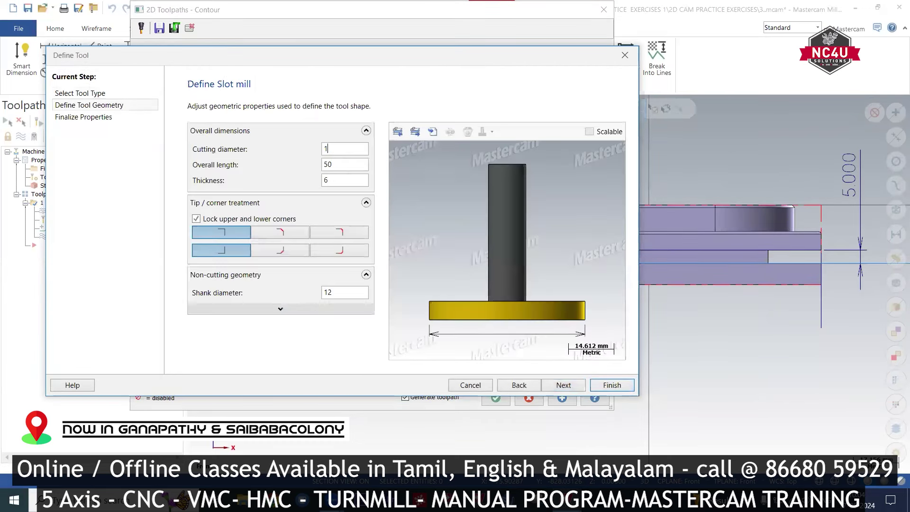
{"action": "type", "text": "00"}
{"action": "left_click", "coordinate": [325, 178]}
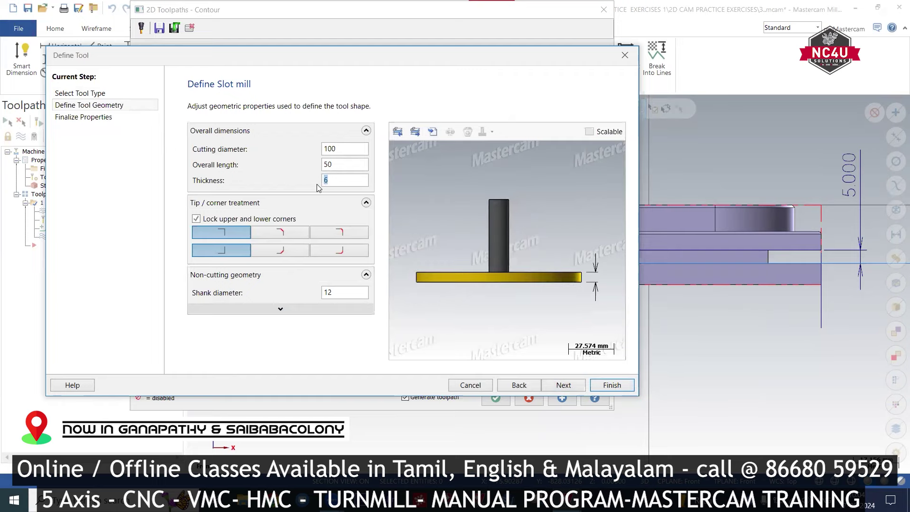
{"action": "left_click", "coordinate": [609, 386]}
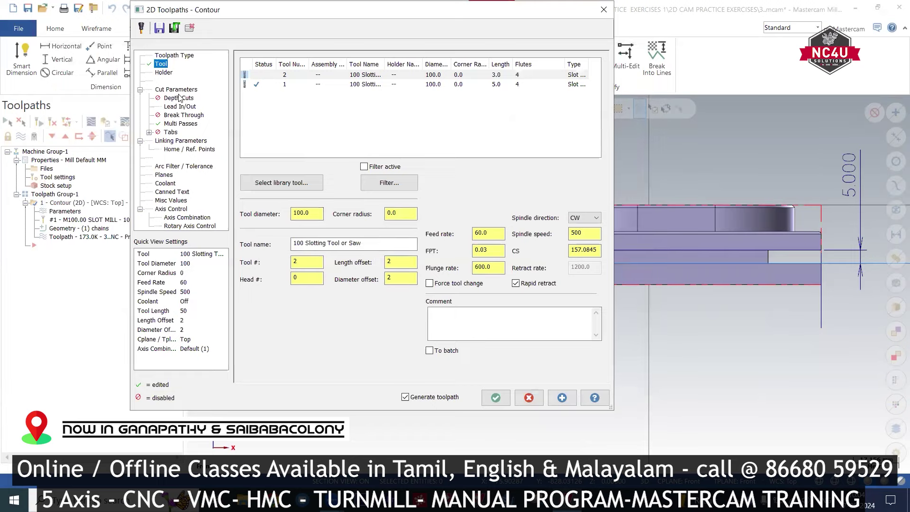
Step: Set the contour's depth and top of stock to -20 in the linking parameters and regenerate the toolpath
{"action": "left_click", "coordinate": [180, 141]}
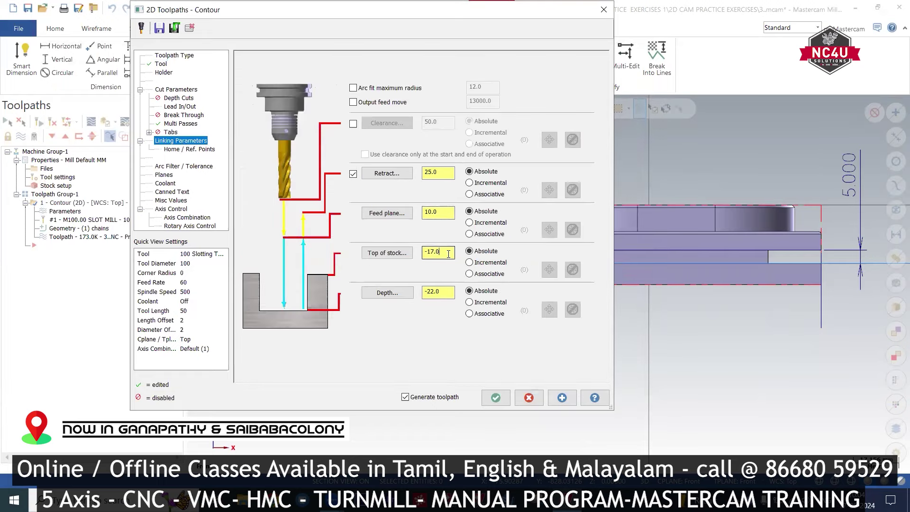
{"action": "left_click_drag", "start_coordinate": [448, 252], "coordinate": [417, 261]}
{"action": "left_click_drag", "start_coordinate": [451, 292], "coordinate": [403, 297]}
{"action": "type", "text": "-"}
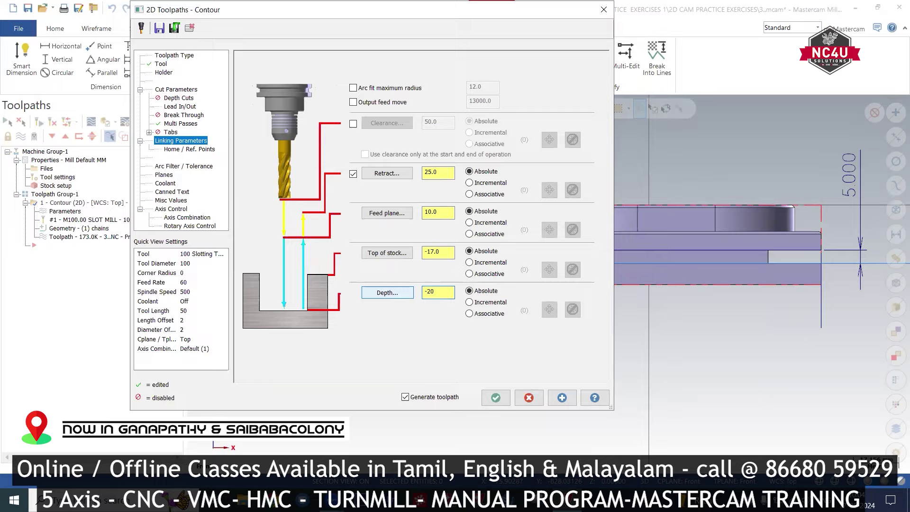
{"action": "type", "text": "20"}
{"action": "left_click_drag", "start_coordinate": [450, 252], "coordinate": [422, 254]}
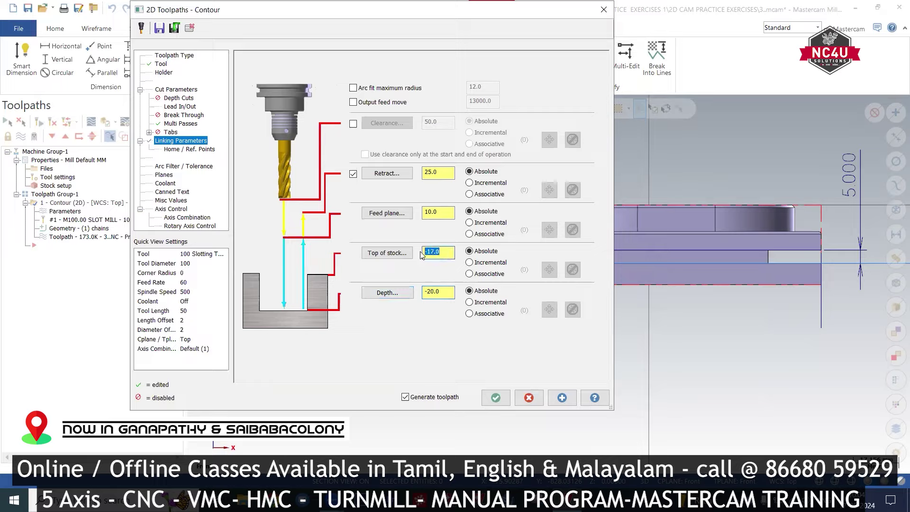
{"action": "type", "text": "-"}
{"action": "left_click", "coordinate": [496, 397]}
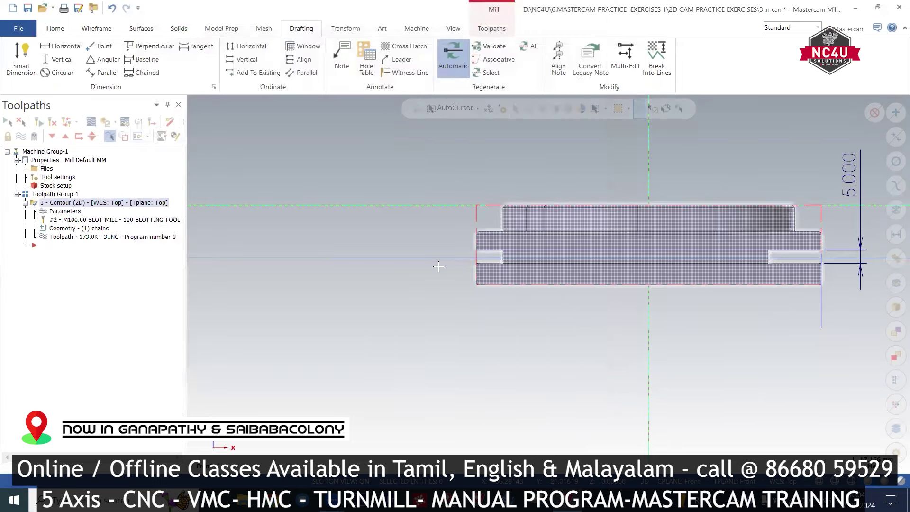
Step: Copy the slot contour operation and paste it as a second operation in Toolpath Group-1
{"action": "scroll", "coordinate": [498, 259], "scroll_direction": "up", "scroll_amount": 3}
{"action": "right_click", "coordinate": [56, 203]}
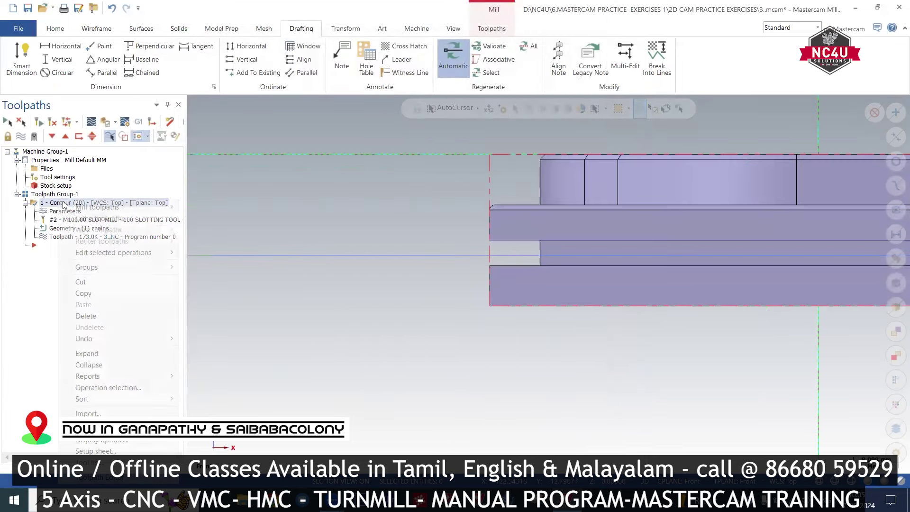
{"action": "left_click", "coordinate": [93, 295]}
{"action": "right_click", "coordinate": [66, 251]}
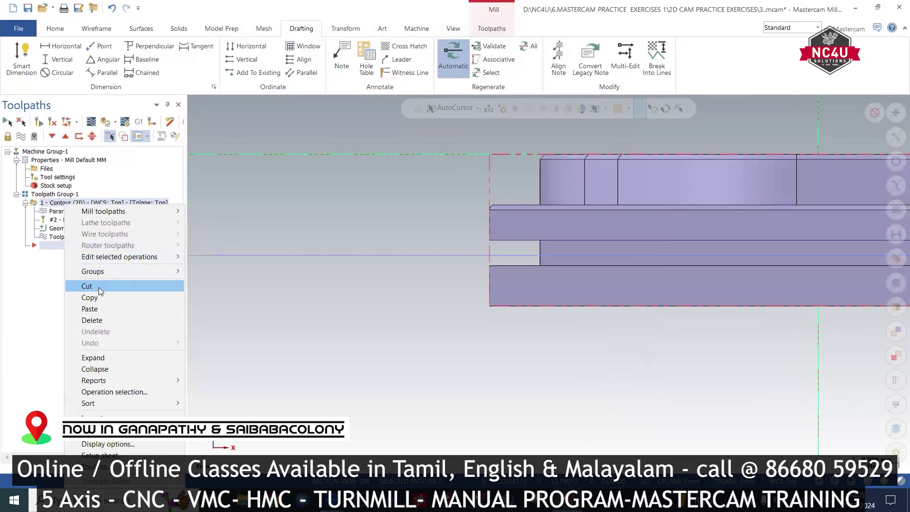
{"action": "left_click", "coordinate": [90, 309]}
Step: Set the copied contour's top of stock and depth to -22 in the linking parameters and regenerate its toolpath
{"action": "left_click", "coordinate": [67, 254]}
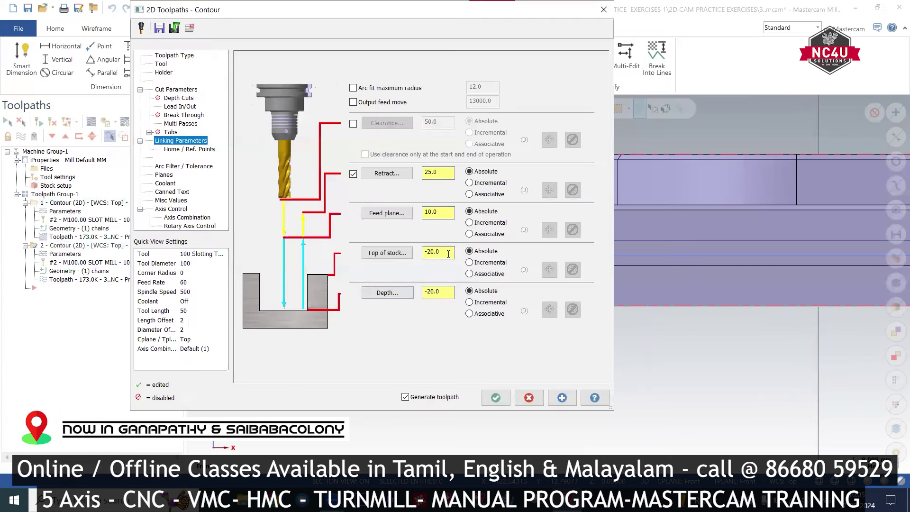
{"action": "double_click", "coordinate": [449, 254]}
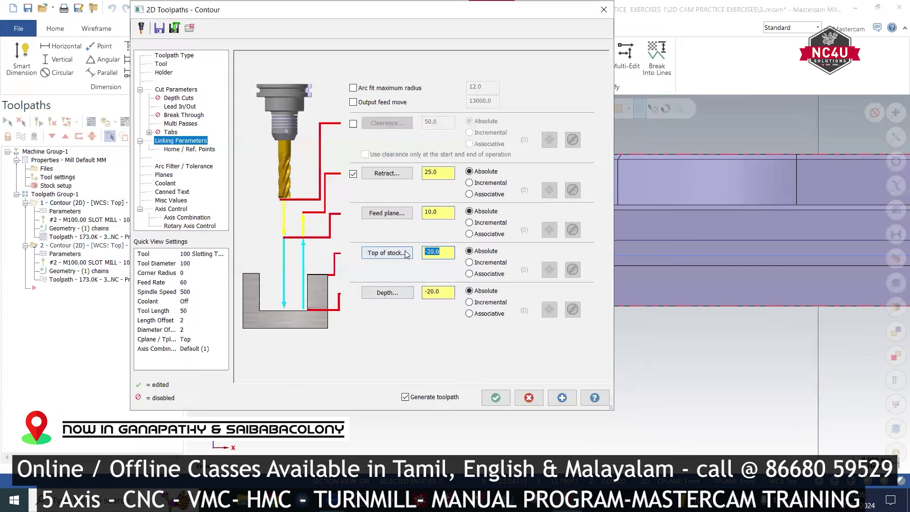
{"action": "type", "text": "-22"}
{"action": "double_click", "coordinate": [438, 292]}
{"action": "type", "text": "-25"}
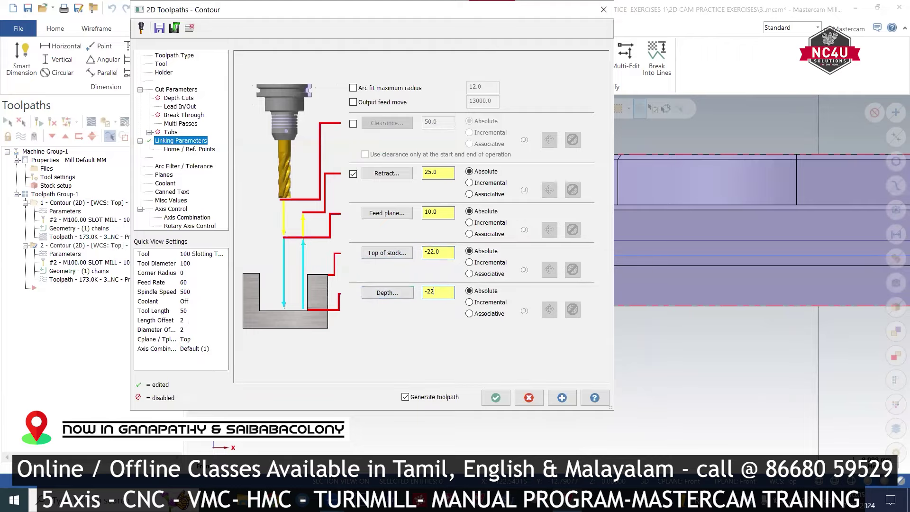
{"action": "left_click", "coordinate": [496, 397]}
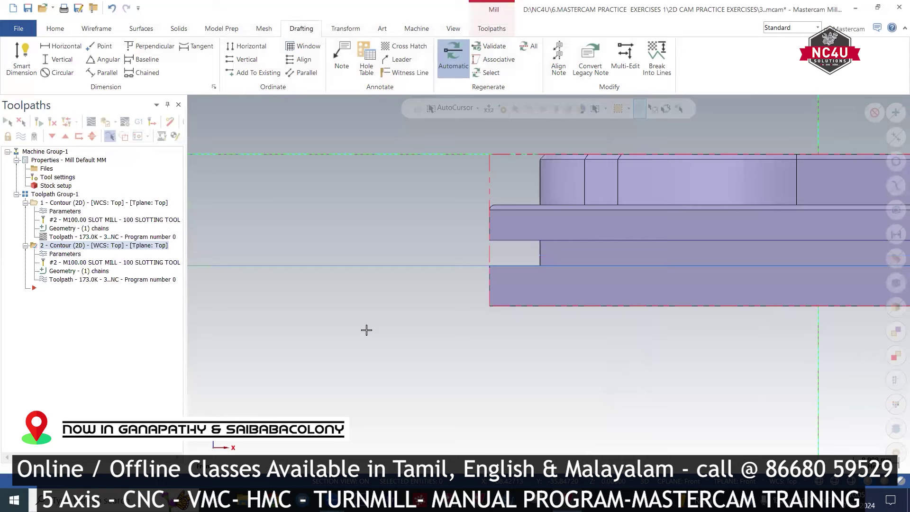
Step: Examine the slot contour toolpaths around the plate from the top, from below and in isometric view
{"action": "left_click", "coordinate": [90, 202]}
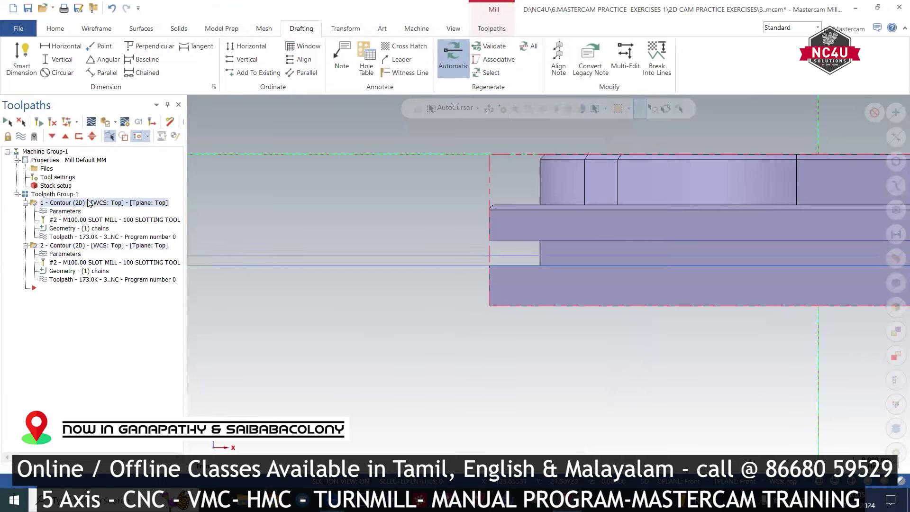
{"action": "right_click", "coordinate": [369, 187]}
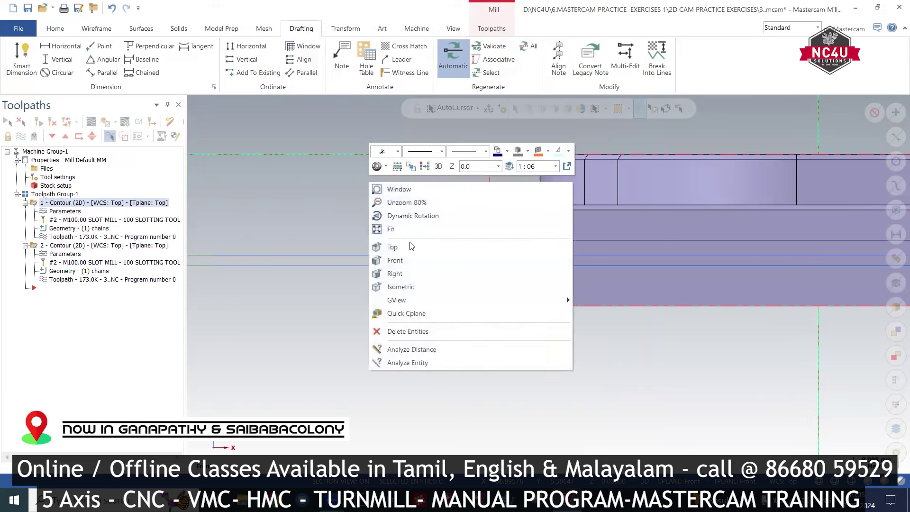
{"action": "left_click", "coordinate": [409, 212]}
{"action": "right_click", "coordinate": [569, 180]}
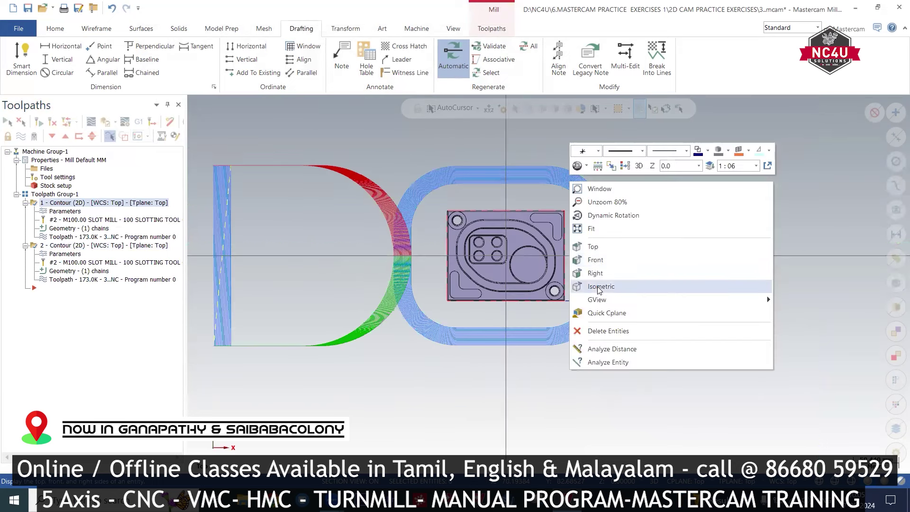
{"action": "left_click", "coordinate": [607, 285]}
{"action": "middle_click_drag", "start_coordinate": [542, 268], "coordinate": [625, 181]}
{"action": "scroll", "coordinate": [501, 278], "scroll_direction": "up", "scroll_amount": 2}
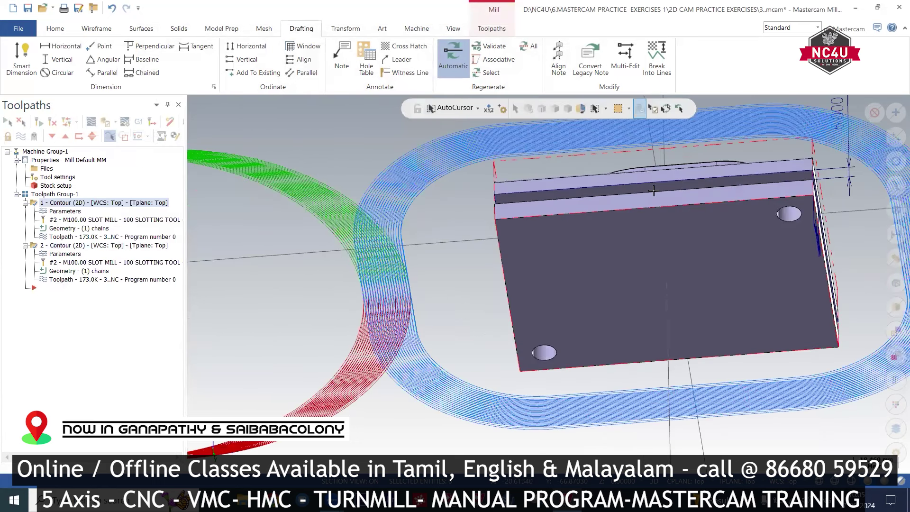
{"action": "right_click", "coordinate": [567, 140]}
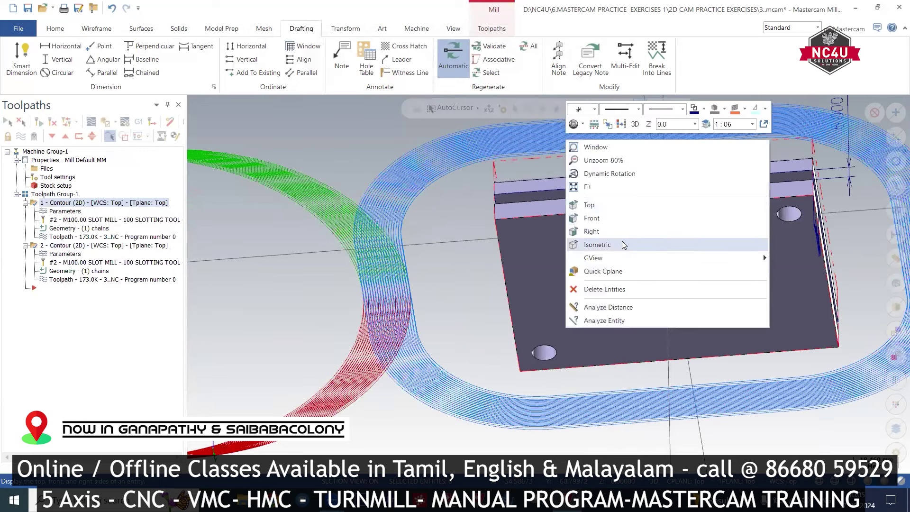
{"action": "left_click", "coordinate": [590, 245]}
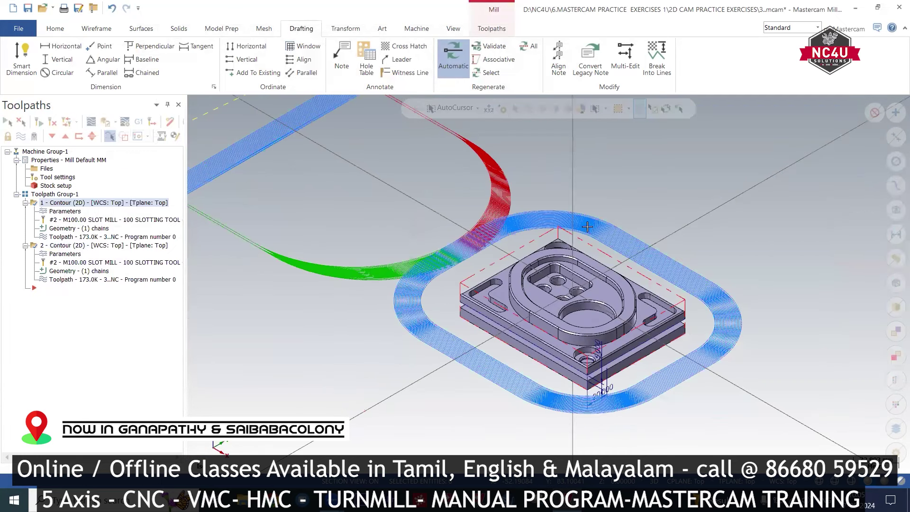
{"action": "scroll", "coordinate": [550, 269], "scroll_direction": "up", "scroll_amount": 1}
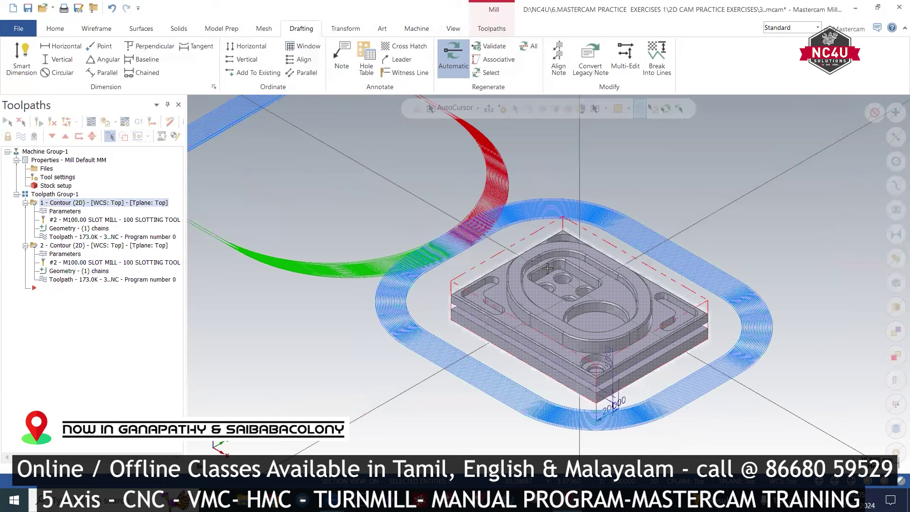
Step: Generate the mill setup sheet report for the two contour operations, leaving all general information fields blank
{"action": "scroll", "coordinate": [474, 222], "scroll_direction": "down", "scroll_amount": 1}
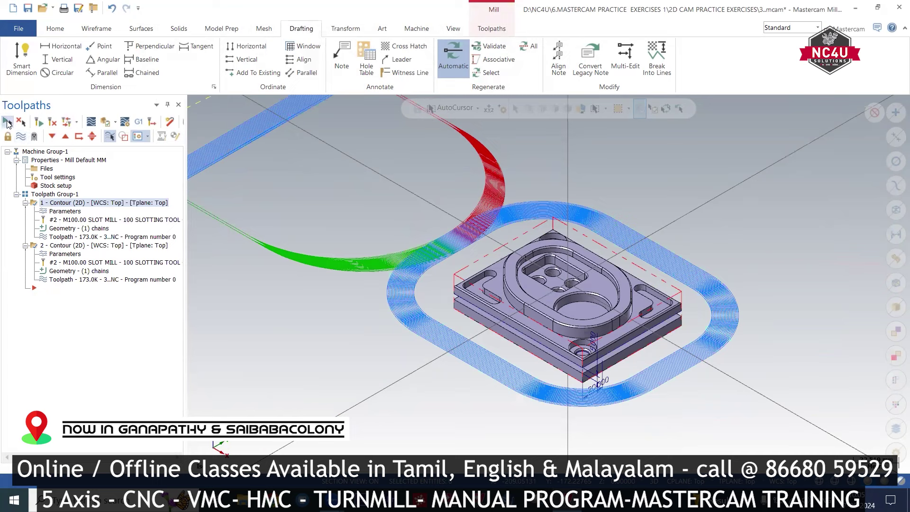
{"action": "right_click", "coordinate": [80, 204]}
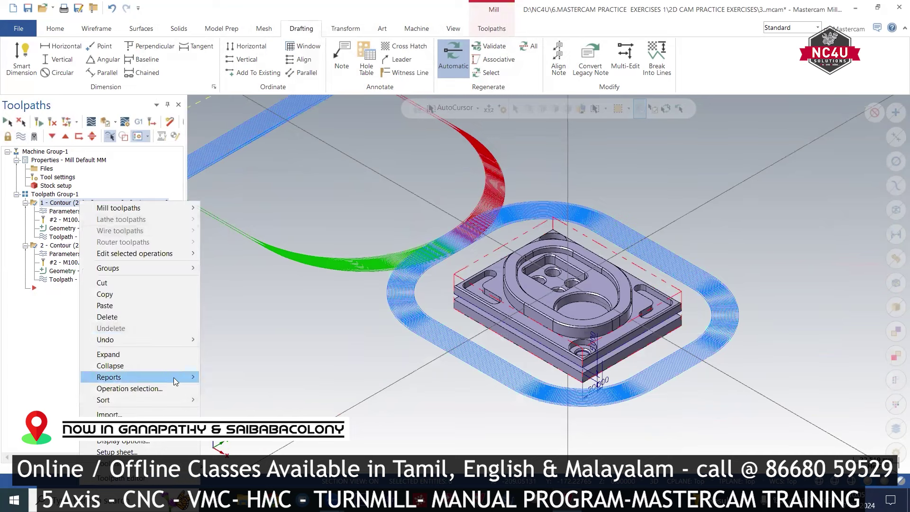
{"action": "left_click", "coordinate": [166, 453]}
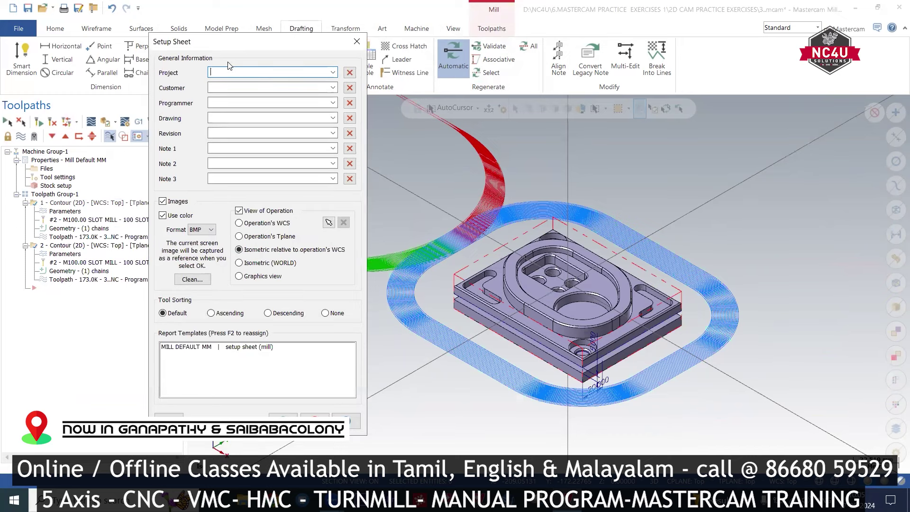
{"action": "left_click", "coordinate": [226, 103]}
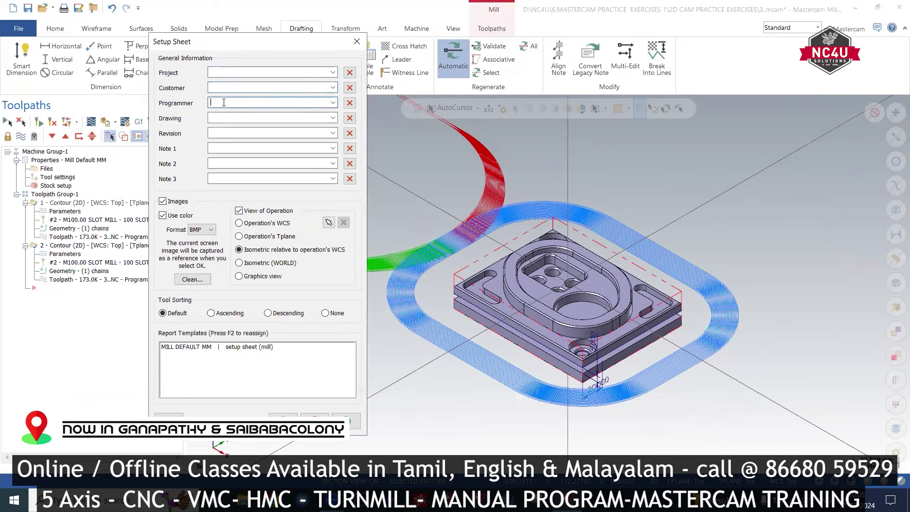
{"action": "left_click", "coordinate": [222, 119]}
{"action": "left_click", "coordinate": [217, 133]}
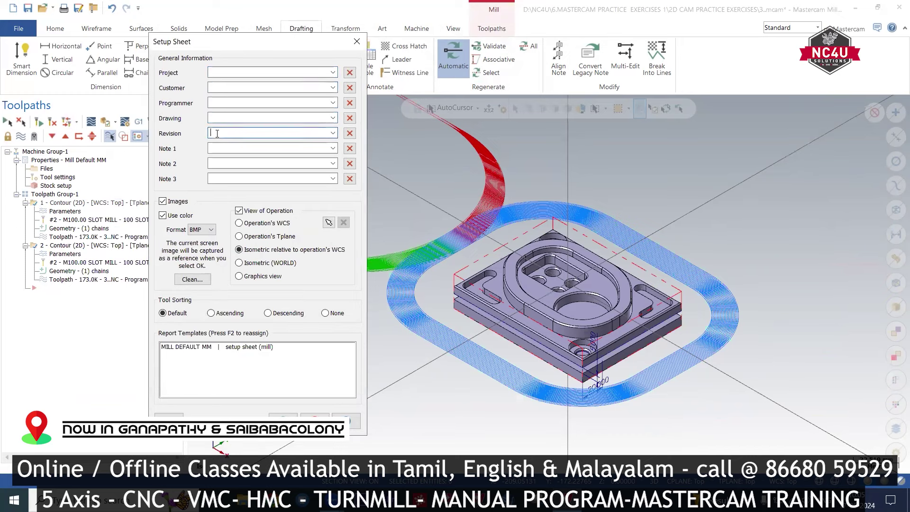
{"action": "left_click", "coordinate": [217, 147]}
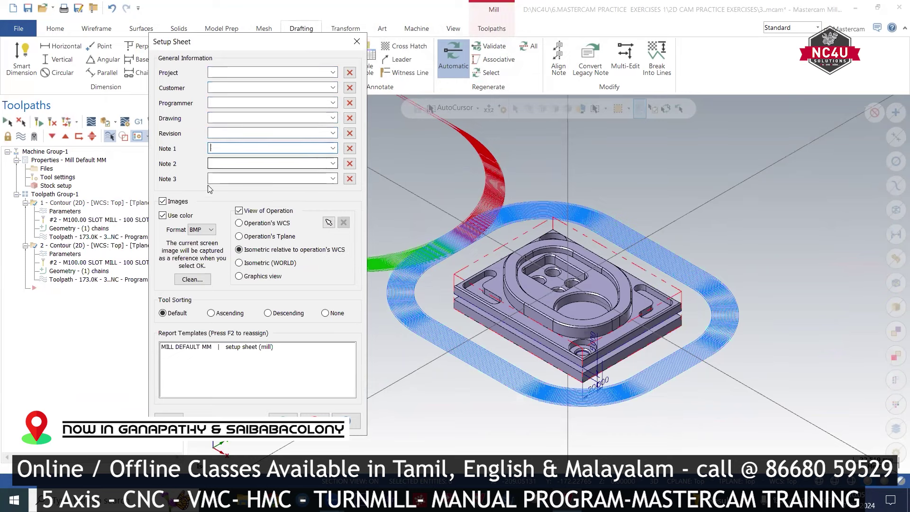
{"action": "left_click", "coordinate": [283, 418]}
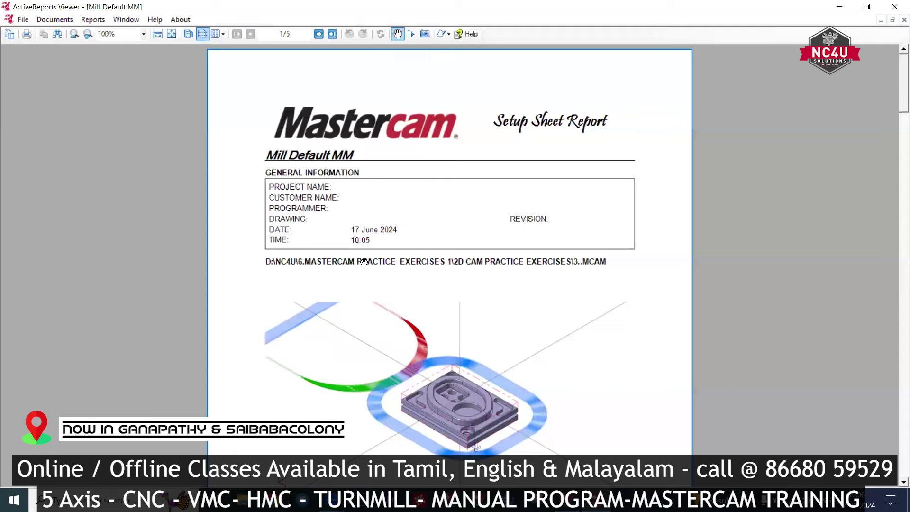
Step: Examine the setup sheet report's stock, contour operation, slot mill, tool list and work offset sections
{"action": "scroll", "coordinate": [364, 262], "scroll_direction": "down", "scroll_amount": 15}
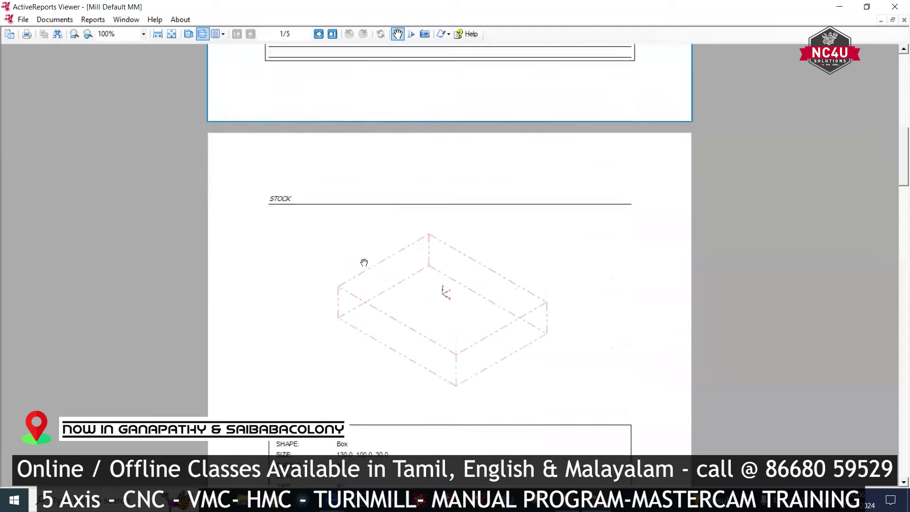
{"action": "scroll", "coordinate": [364, 262], "scroll_direction": "down", "scroll_amount": 3}
{"action": "scroll", "coordinate": [364, 262], "scroll_direction": "up", "scroll_amount": 2}
{"action": "scroll", "coordinate": [377, 253], "scroll_direction": "down", "scroll_amount": 10}
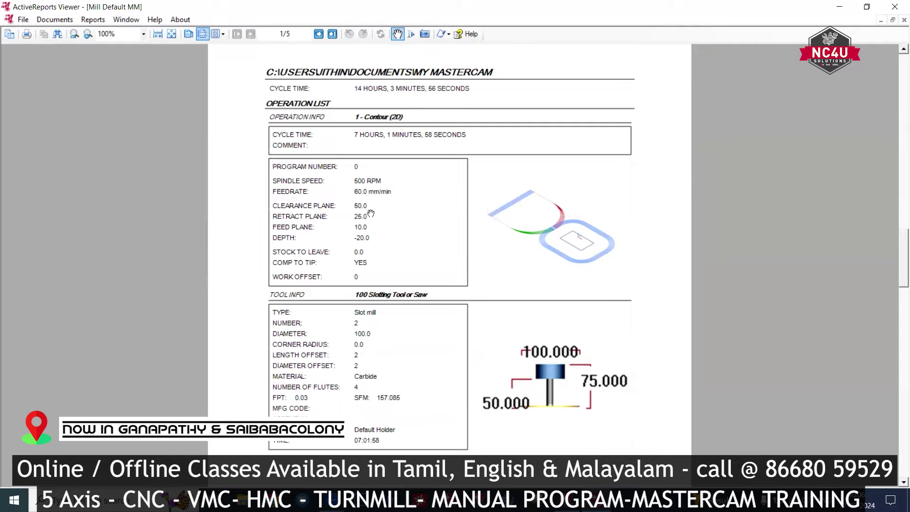
{"action": "scroll", "coordinate": [370, 213], "scroll_direction": "down", "scroll_amount": 3}
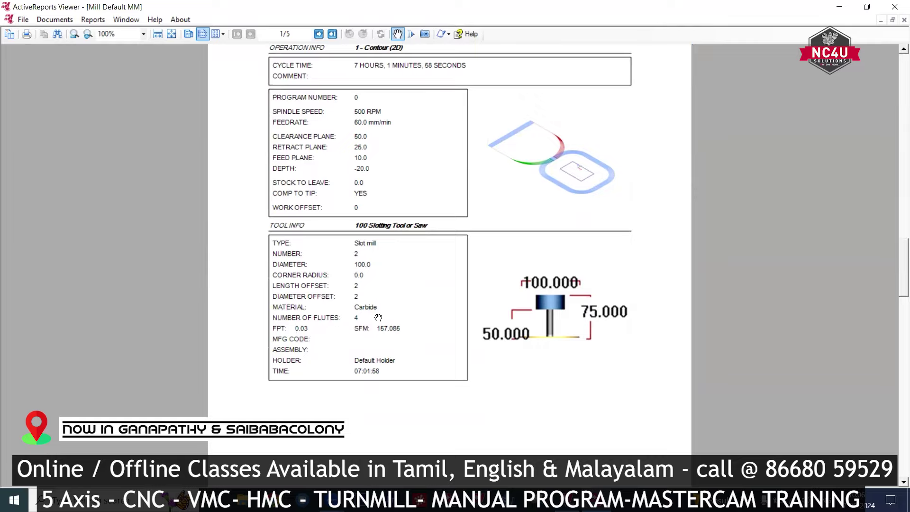
{"action": "scroll", "coordinate": [378, 317], "scroll_direction": "down", "scroll_amount": 3}
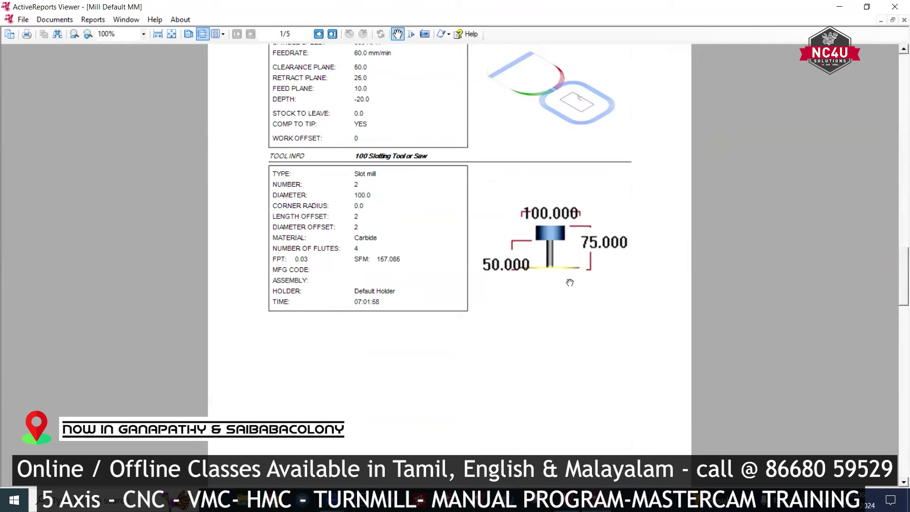
{"action": "scroll", "coordinate": [542, 242], "scroll_direction": "down", "scroll_amount": 5}
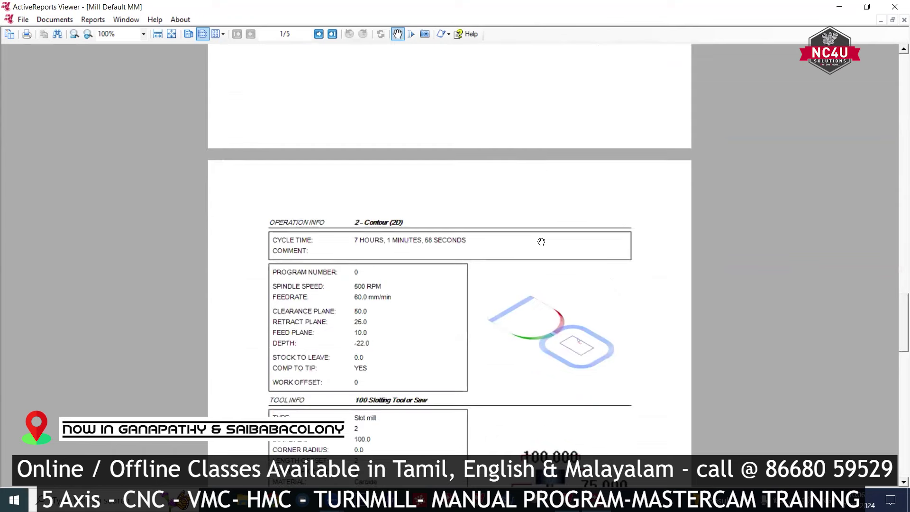
{"action": "scroll", "coordinate": [542, 242], "scroll_direction": "down", "scroll_amount": 3}
{"action": "scroll", "coordinate": [541, 242], "scroll_direction": "down", "scroll_amount": 1}
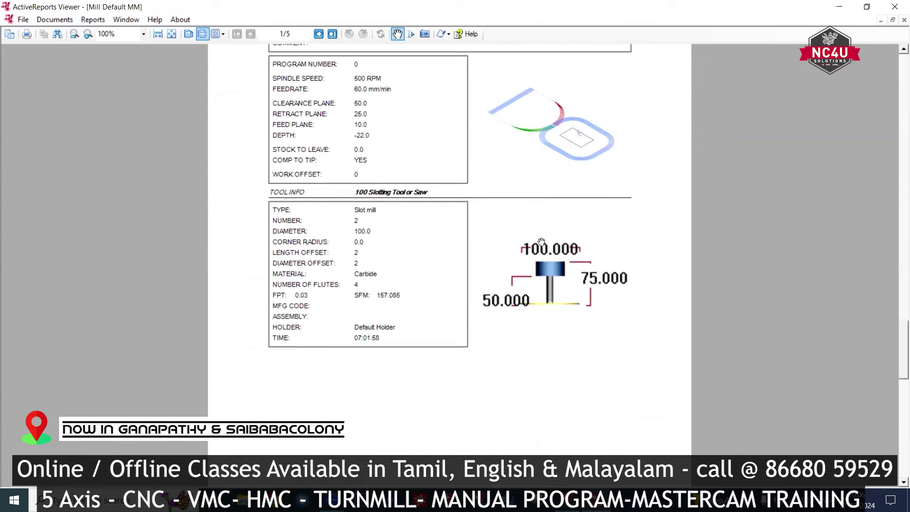
{"action": "scroll", "coordinate": [409, 143], "scroll_direction": "down", "scroll_amount": 11}
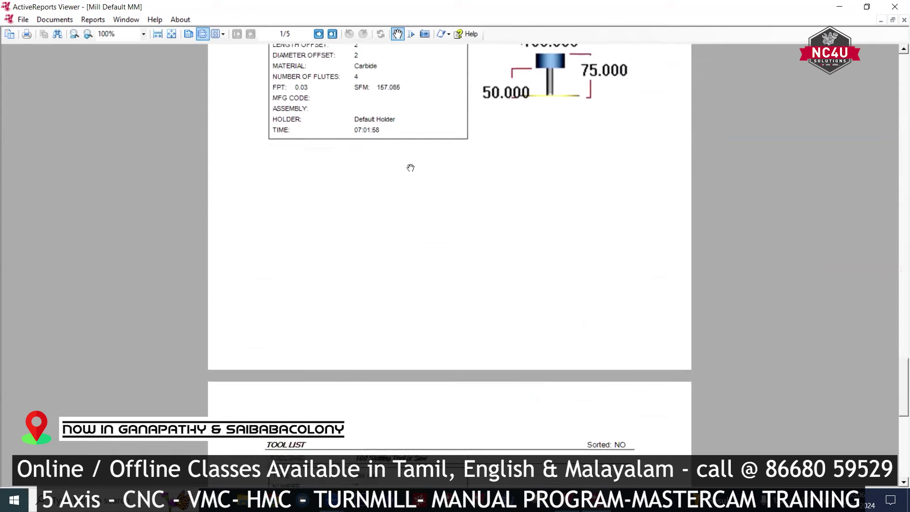
{"action": "scroll", "coordinate": [411, 168], "scroll_direction": "down", "scroll_amount": 2}
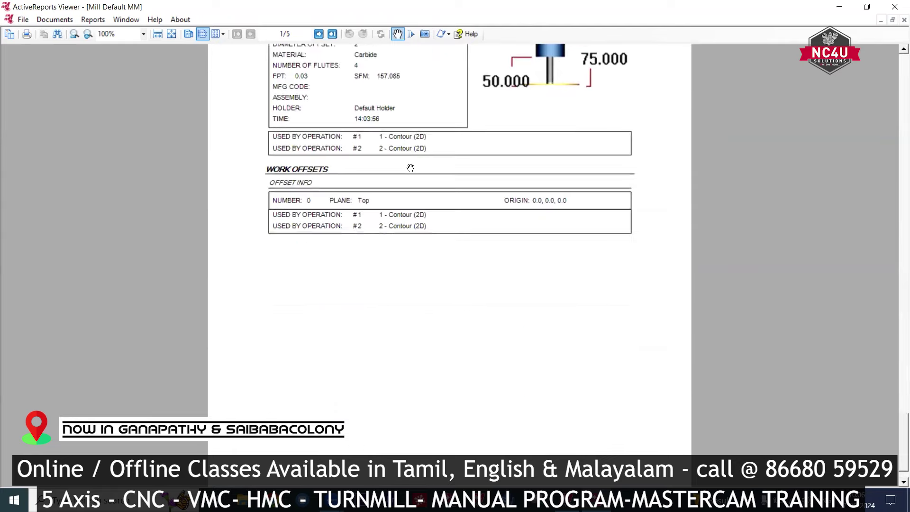
{"action": "scroll", "coordinate": [410, 167], "scroll_direction": "up", "scroll_amount": 1}
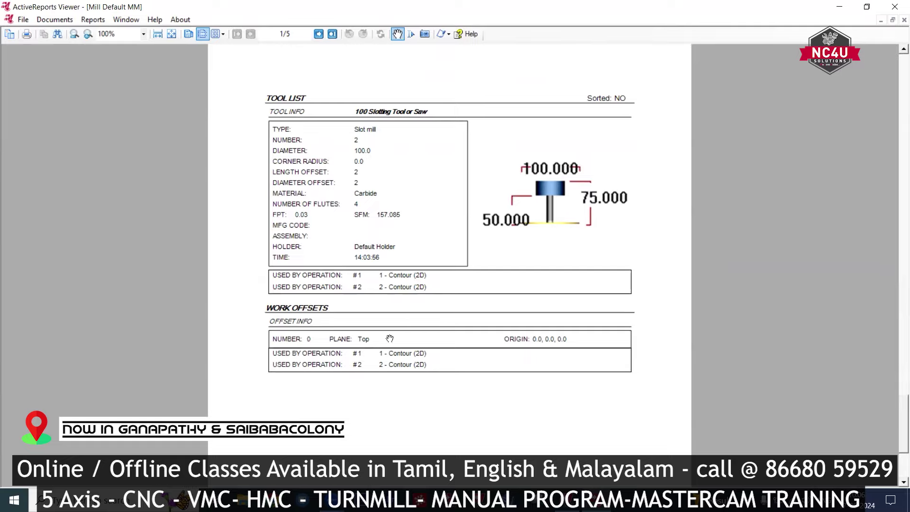
{"action": "scroll", "coordinate": [436, 281], "scroll_direction": "down", "scroll_amount": 3}
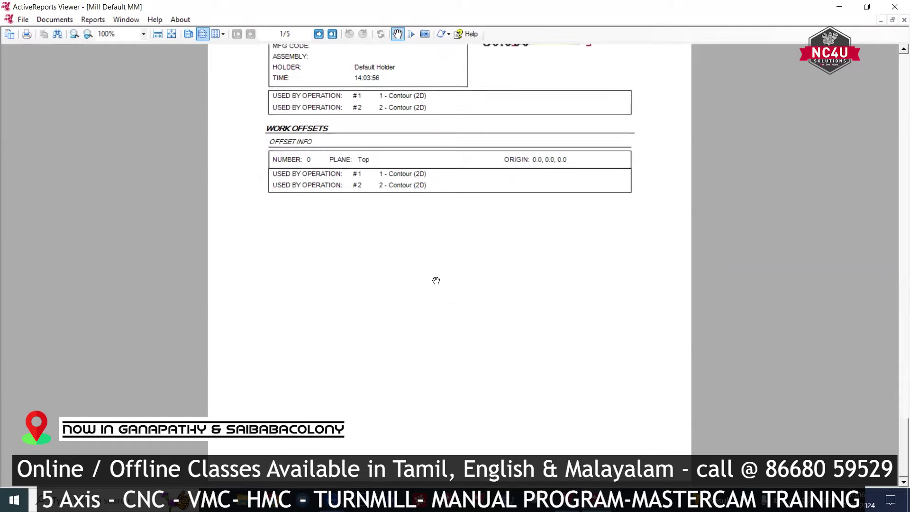
{"action": "scroll", "coordinate": [436, 281], "scroll_direction": "up", "scroll_amount": 15}
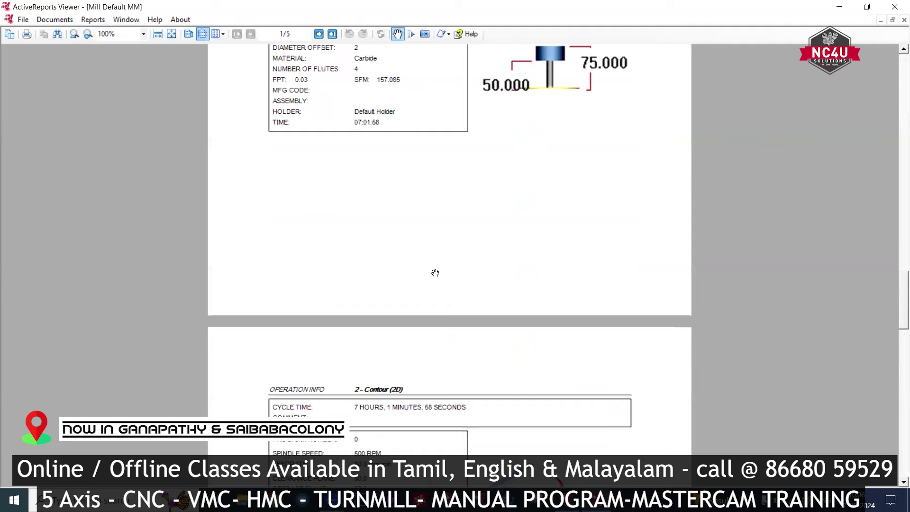
{"action": "scroll", "coordinate": [435, 273], "scroll_direction": "up", "scroll_amount": 9}
{"action": "scroll", "coordinate": [435, 272], "scroll_direction": "up", "scroll_amount": 12}
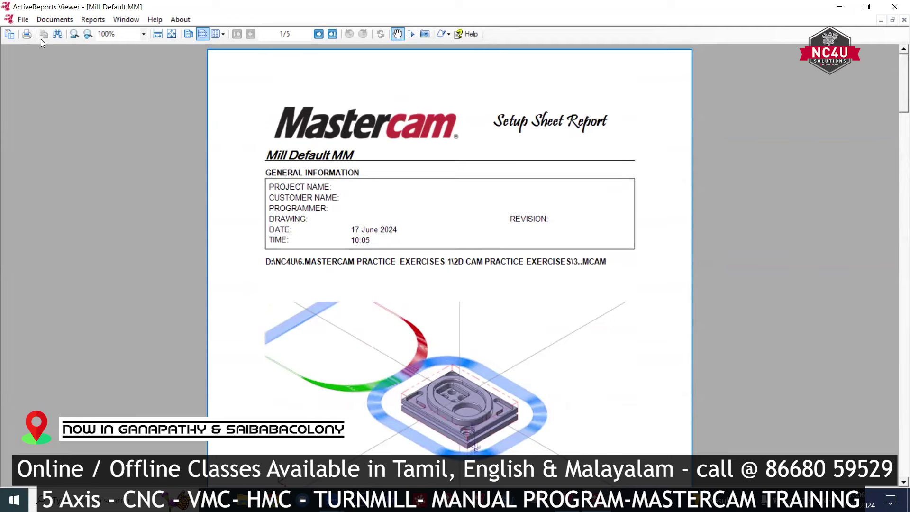
{"action": "left_click", "coordinate": [23, 20]}
{"action": "mouse_move", "coordinate": [47, 46]}
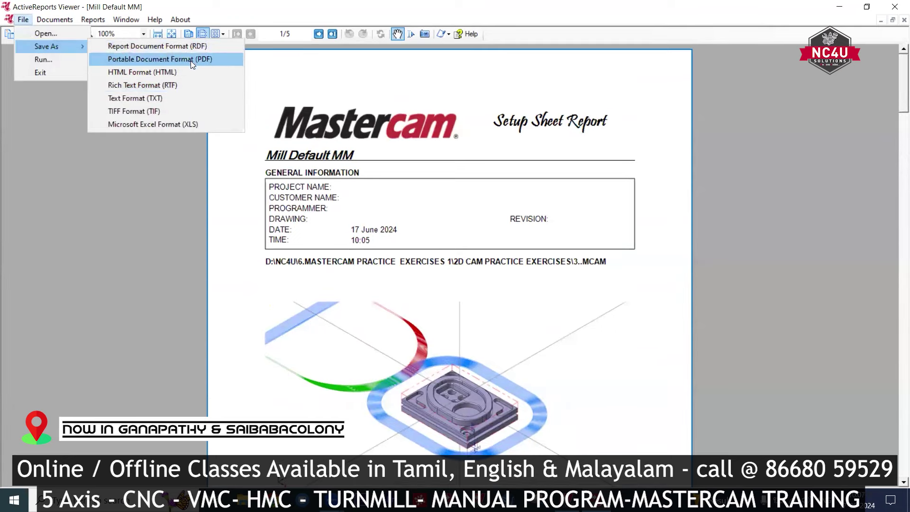
{"action": "left_click", "coordinate": [191, 60]}
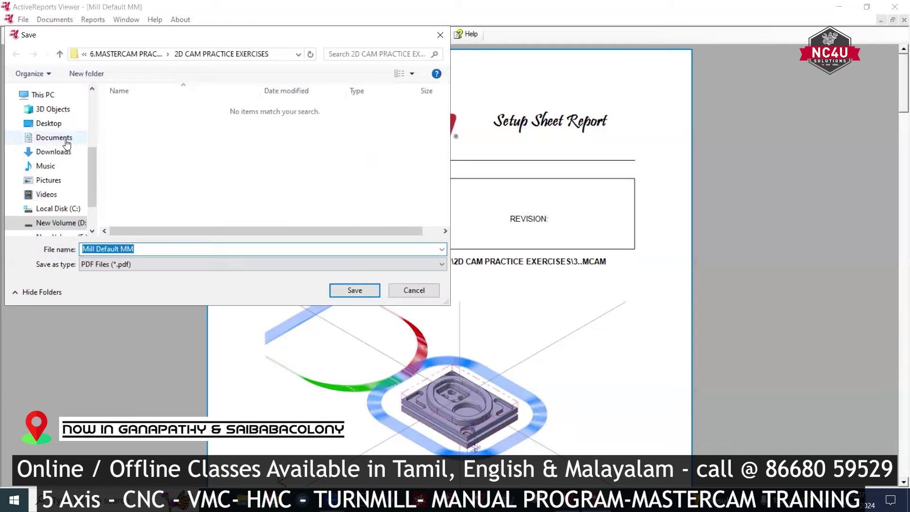
{"action": "left_click", "coordinate": [49, 124]}
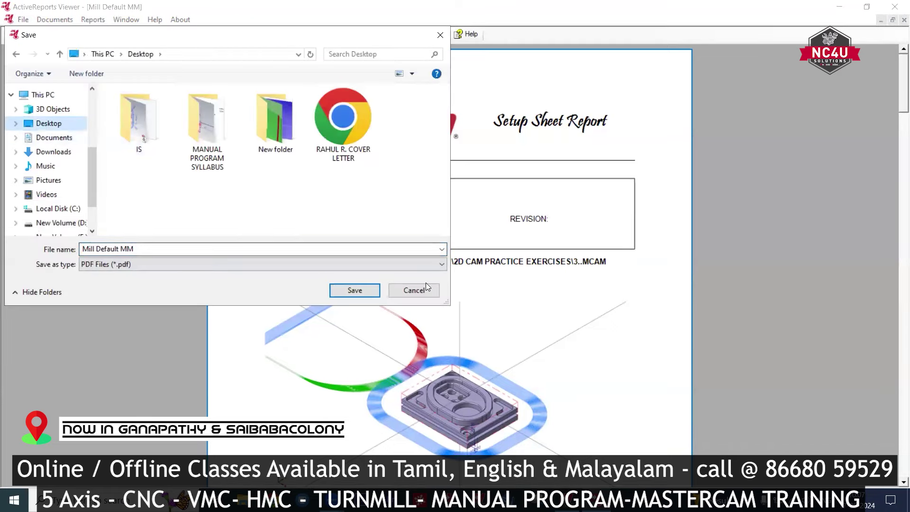
Step: Review the first page of the setup sheet report and close it to return to Mastercam
{"action": "scroll", "coordinate": [489, 220], "scroll_direction": "down", "scroll_amount": 5}
{"action": "scroll", "coordinate": [424, 277], "scroll_direction": "up", "scroll_amount": 2}
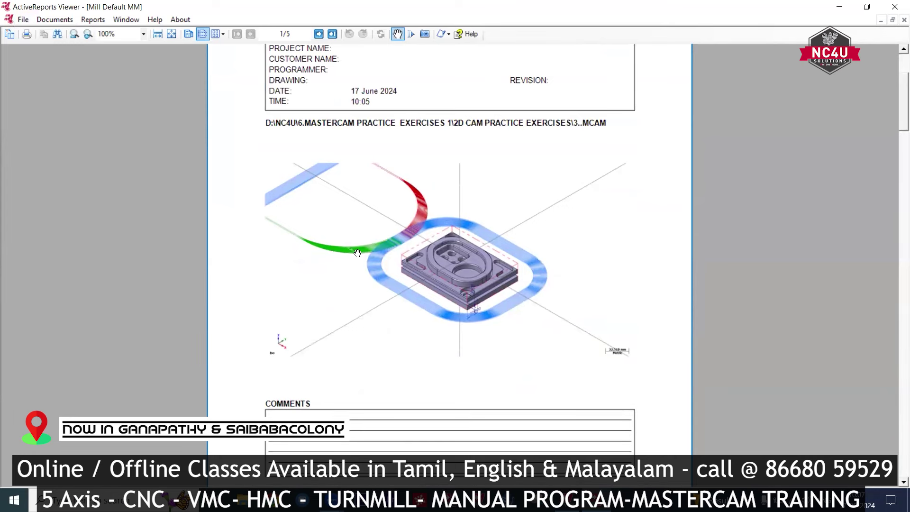
{"action": "left_click", "coordinate": [896, 5]}
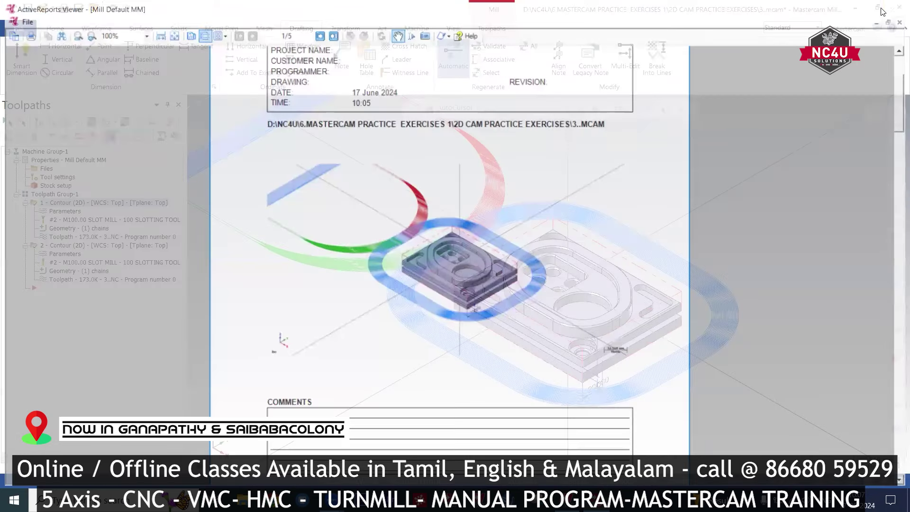